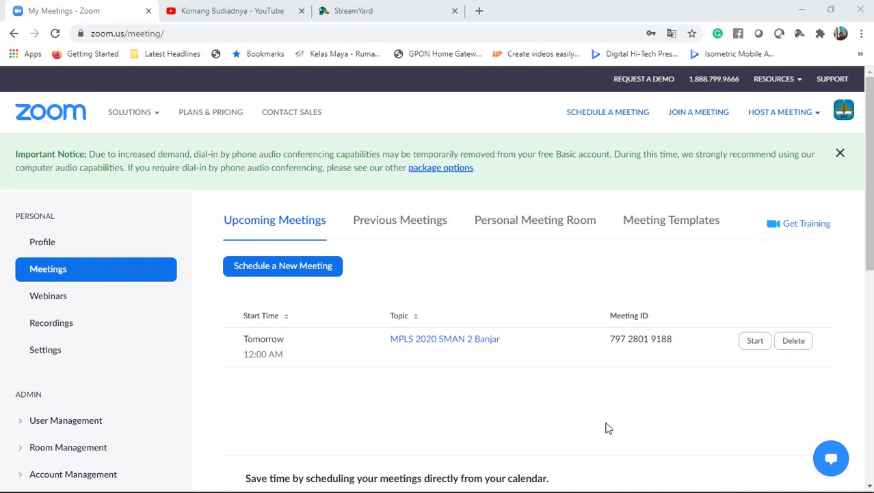
- Start scheduling a new meeting with the topic 'Hari Pertama MPLS 2020'
left_click(326, 272)
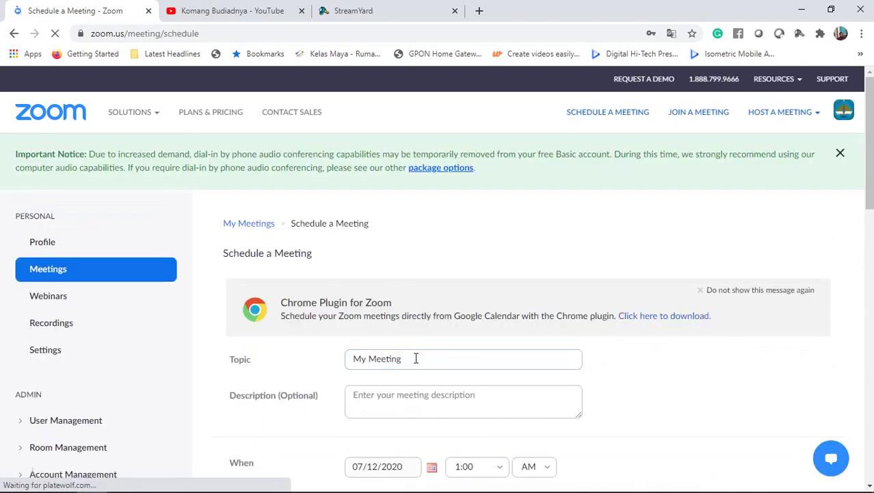
left_click_drag(414, 357, 331, 363)
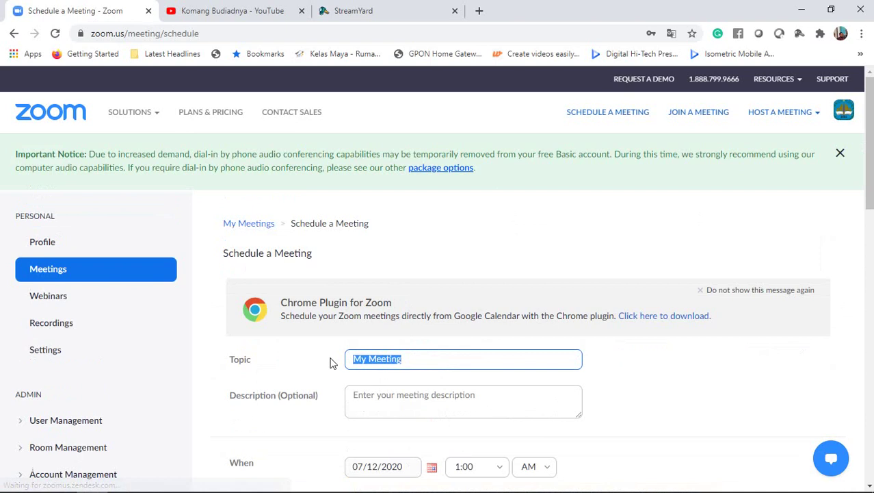
type("Hari")
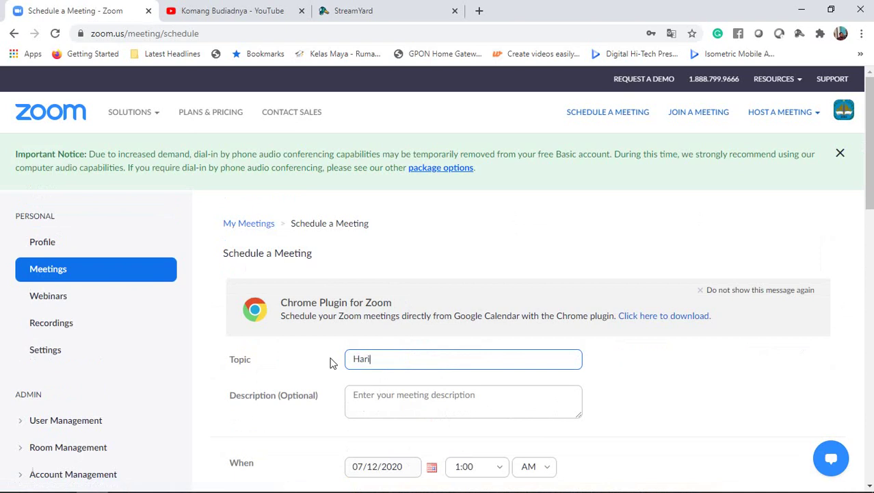
type(" Pertama MPLS 2020")
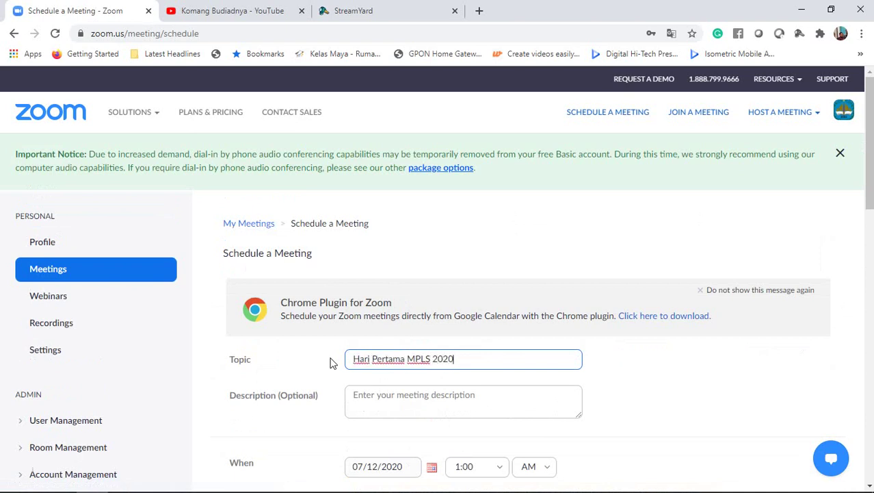
- Set the description to 'Hari Pertama MPLS 2020 tentang pengenalan Kurikulum dan Personil sekolah'
left_click_drag(470, 359, 346, 358)
key("ctrl+c")
left_click(374, 409)
key("ctrl+v")
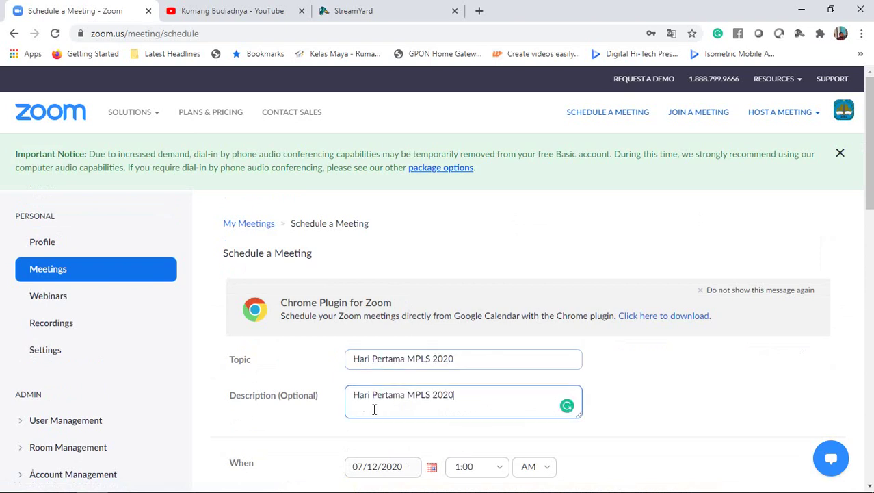
type("tentang pengenalan Kuriku")
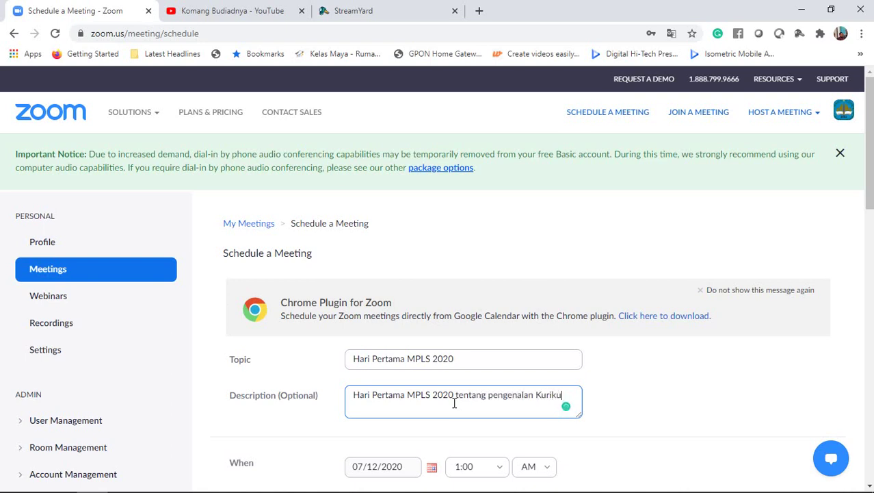
type("lum dan Pe")
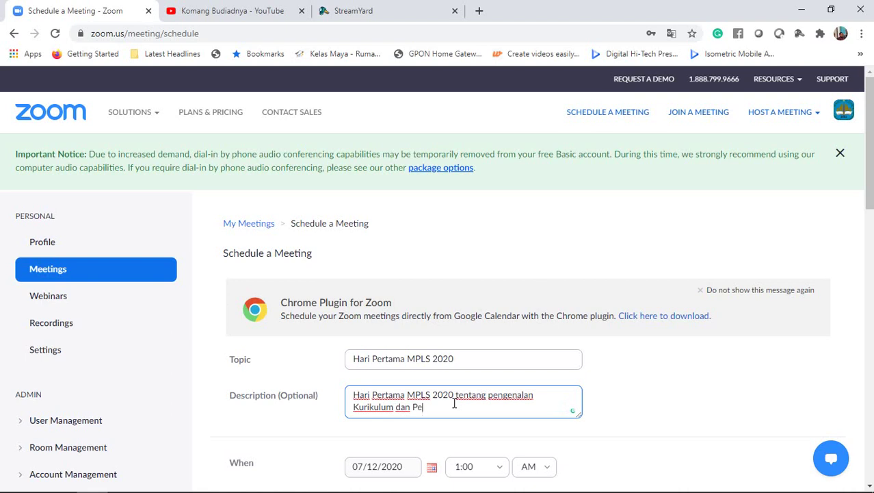
type("rsonil sekolah")
scroll(510, 363, "down", 2)
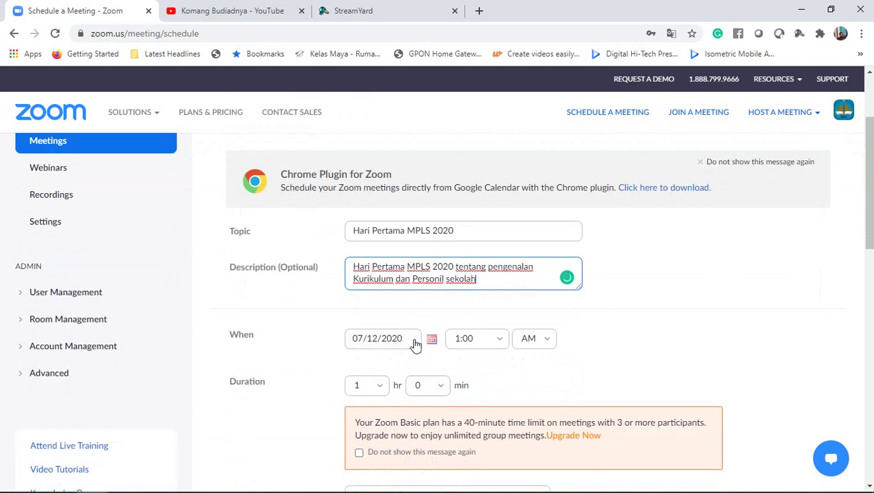
- Set the meeting date to 07/13/2020 with an 8:00 AM start time
left_click(414, 344)
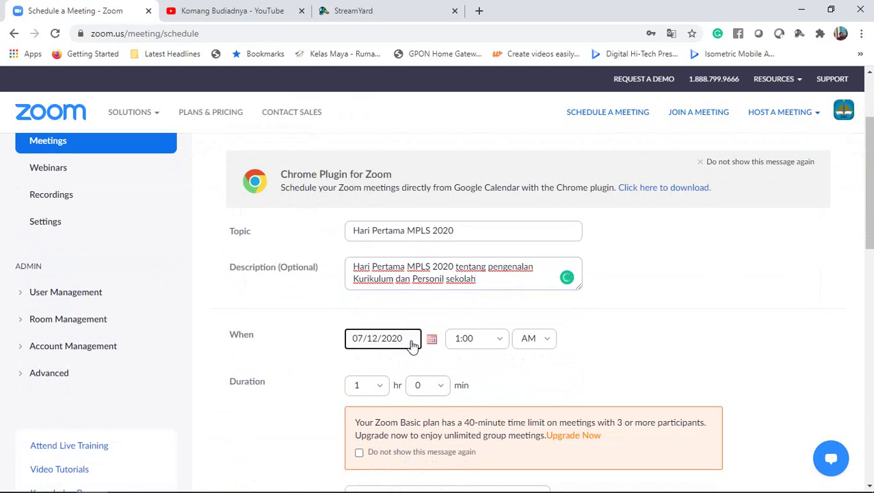
left_click(432, 339)
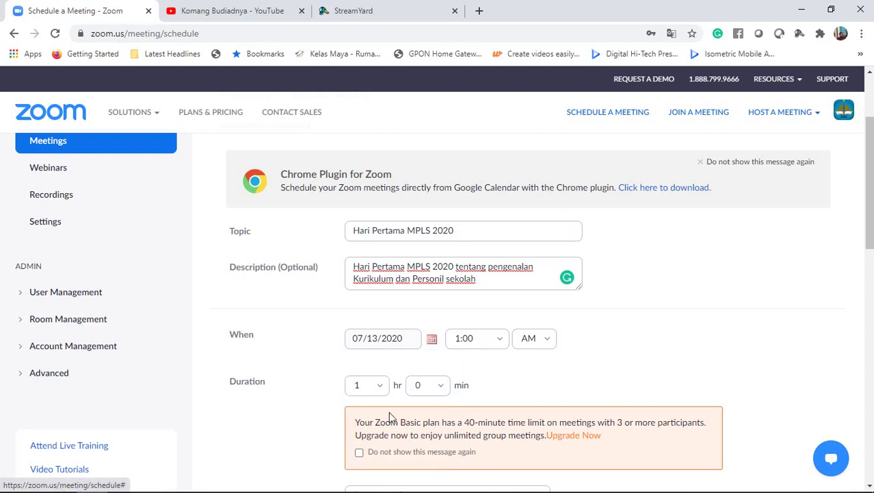
left_click(505, 341)
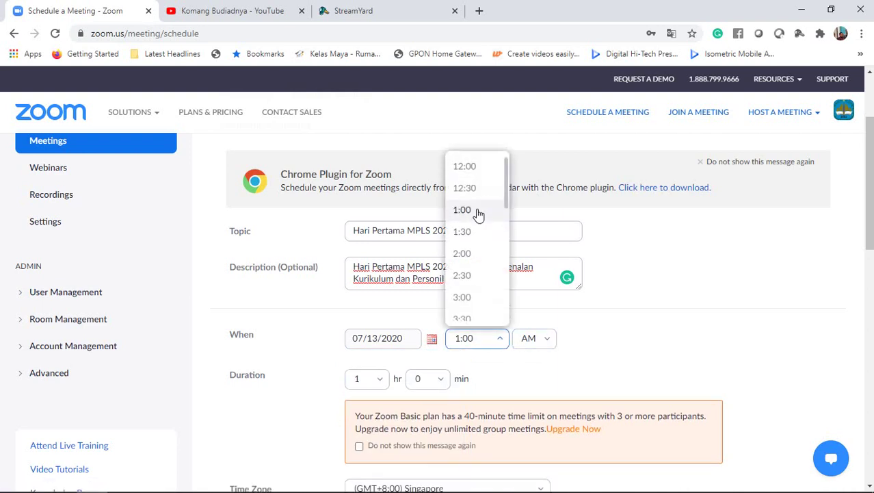
scroll(488, 253, "down", 3)
scroll(487, 262, "down", 2)
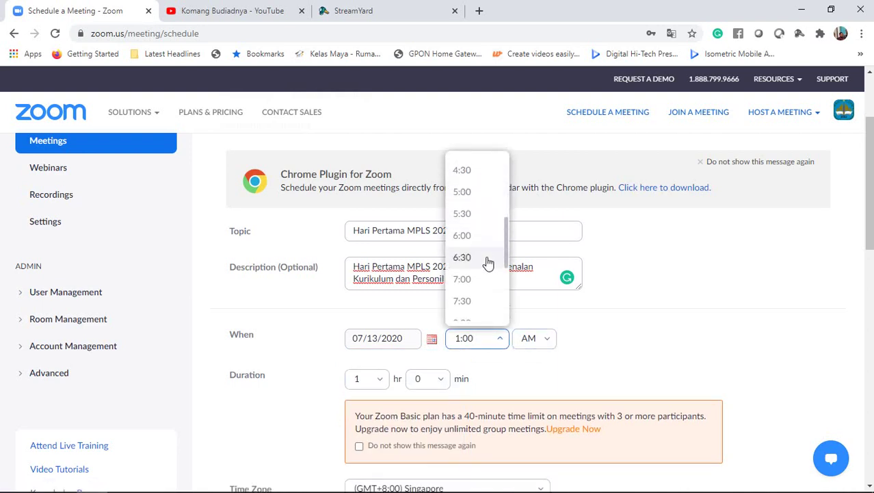
scroll(471, 301, "down", 2)
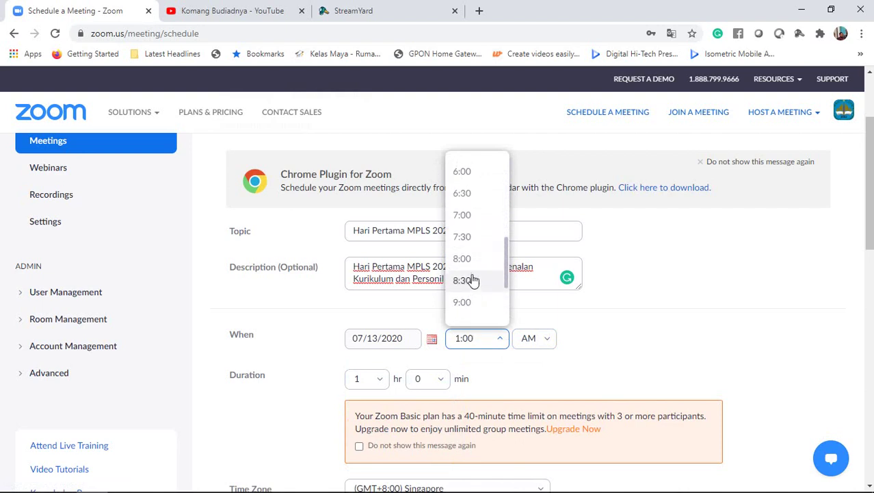
left_click(470, 260)
scroll(451, 368, "down", 1)
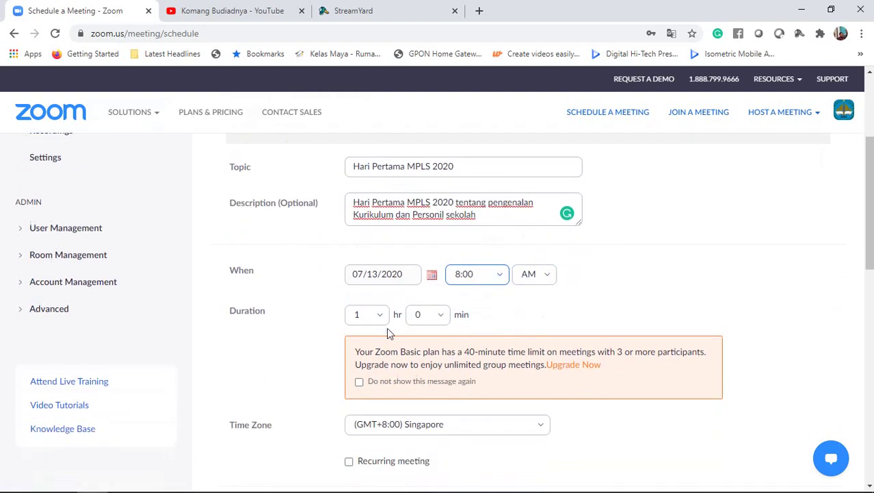
- Set the meeting duration to 2 hours
left_click(380, 316)
left_click(382, 322)
left_click(381, 316)
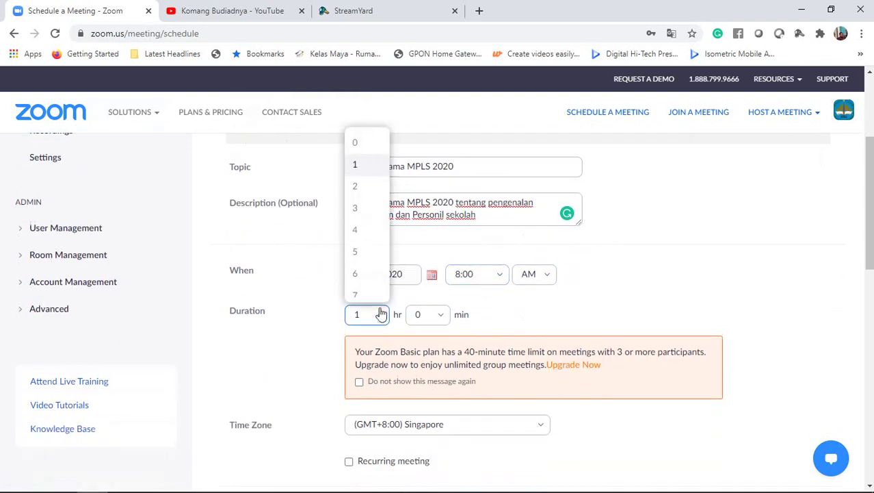
left_click(363, 251)
left_click(375, 317)
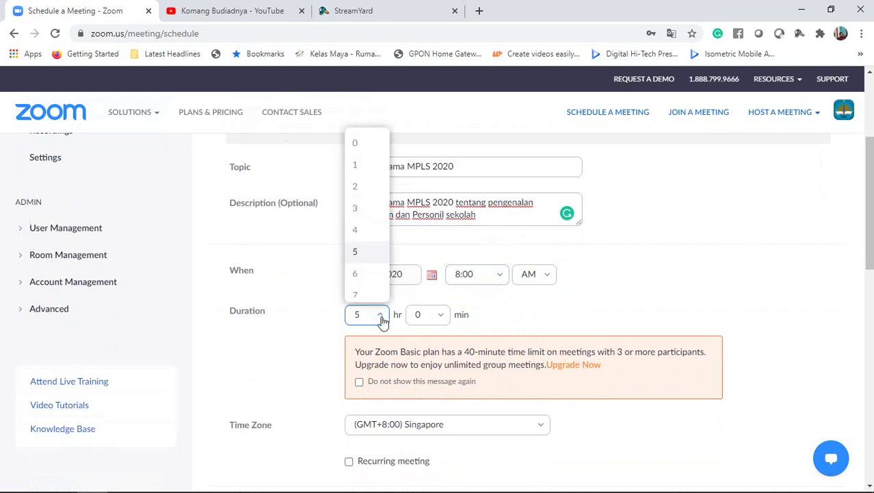
left_click(375, 316)
left_click(375, 317)
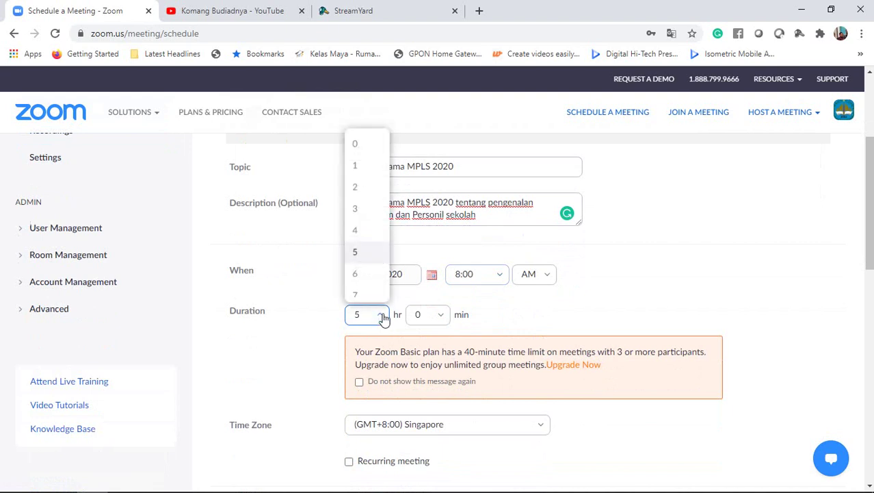
left_click(365, 186)
scroll(508, 287, "down", 2)
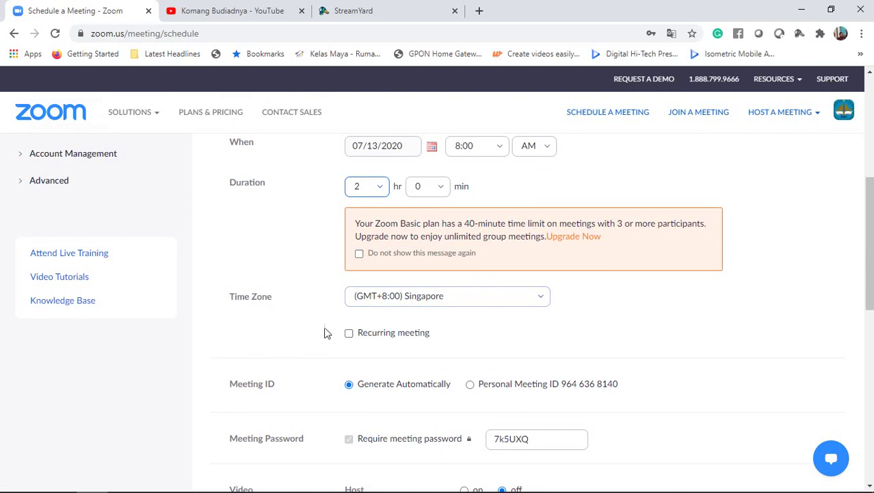
scroll(438, 335, "down", 1)
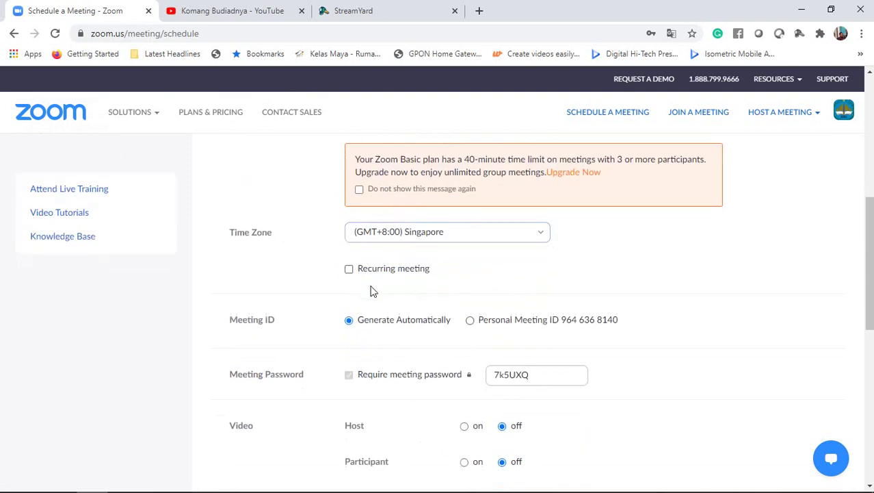
scroll(373, 291, "down", 1)
- Replace the meeting password with a new one and turn host and participant video on
left_click_drag(546, 310, 447, 312)
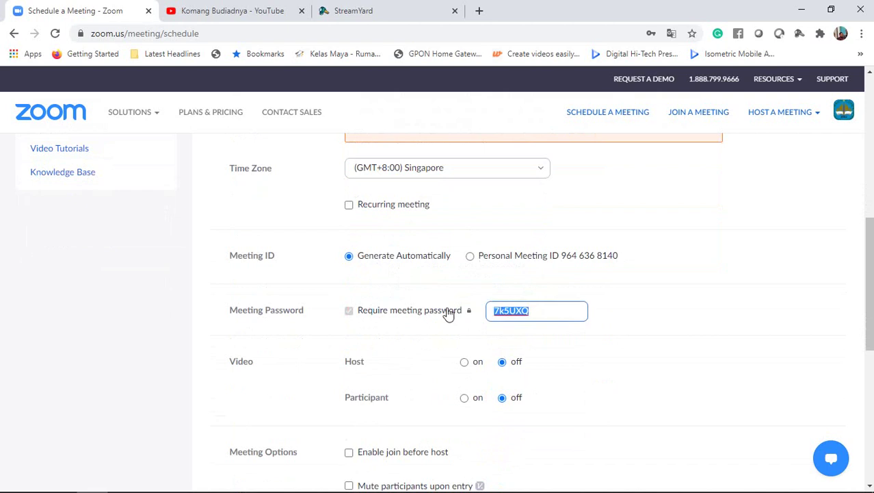
type("12345")
scroll(544, 320, "down", 2)
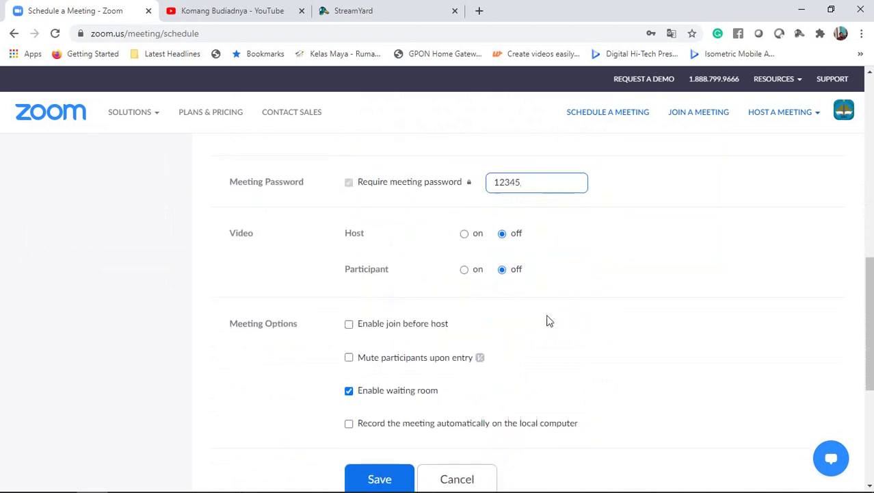
left_click(464, 234)
left_click(464, 269)
scroll(554, 307, "down", 1)
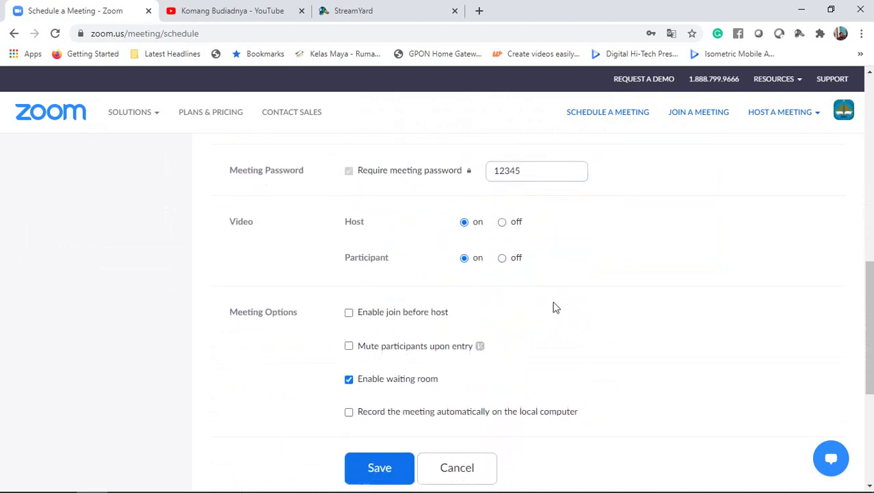
- Enable join before host, mute on entry and local auto-recording, then save the meeting
left_click(349, 259)
left_click(349, 293)
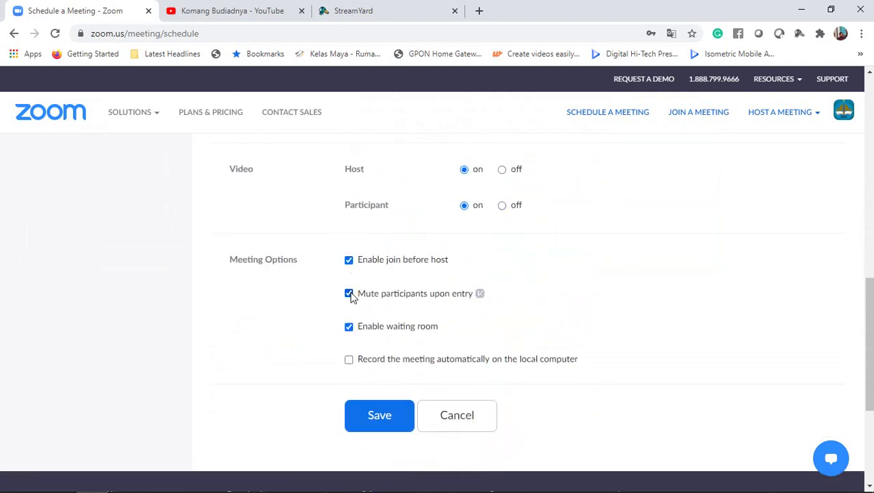
left_click(349, 360)
left_click(381, 416)
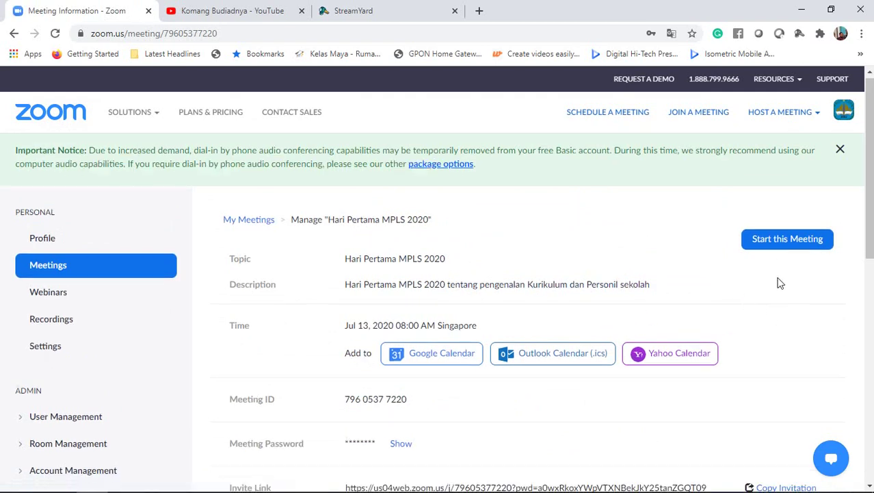
- Start the saved meeting and let the browser launch the Zoom Meetings app
scroll(777, 281, "down", 1)
left_click(789, 187)
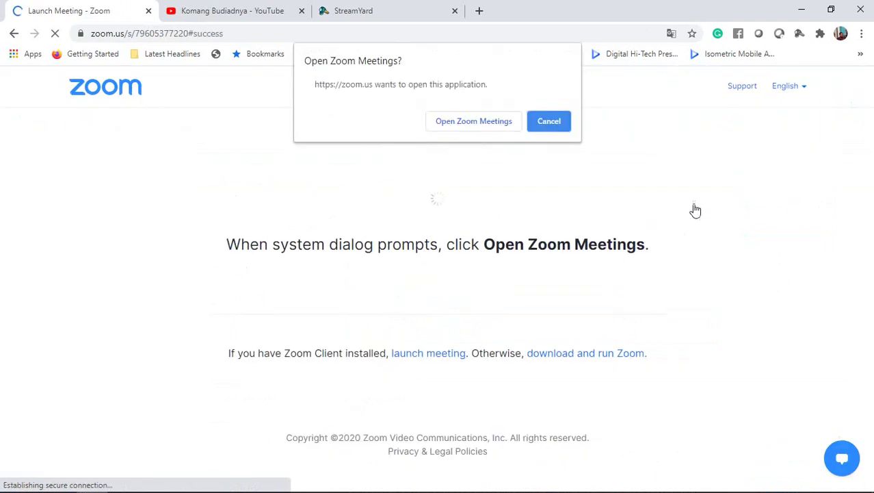
left_click(458, 128)
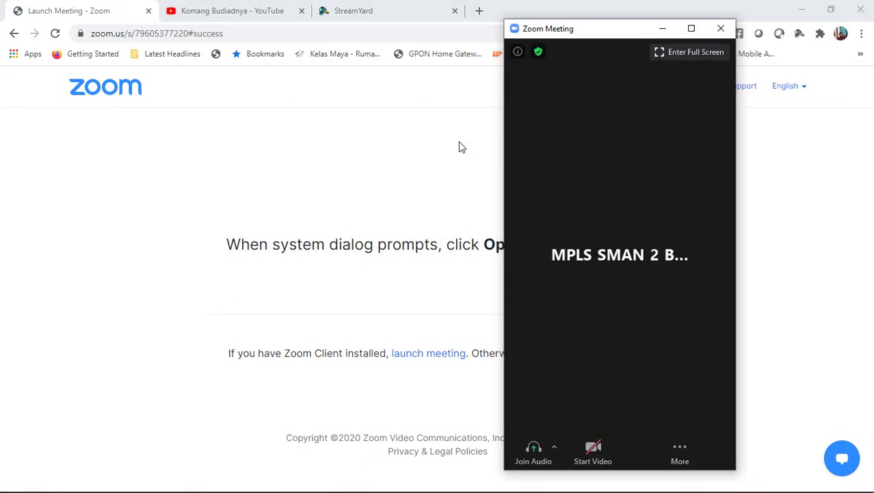
- Join computer audio, continue recording without audio, and maximize the meeting window
left_click(534, 451)
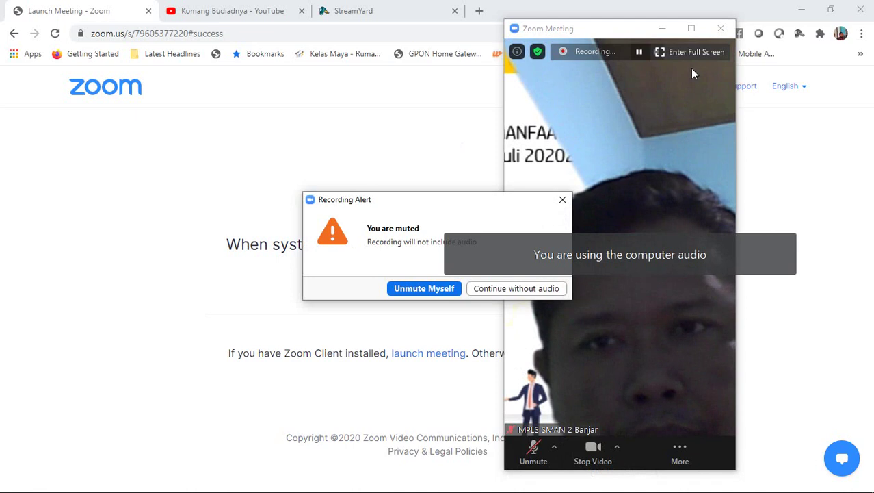
left_click(479, 288)
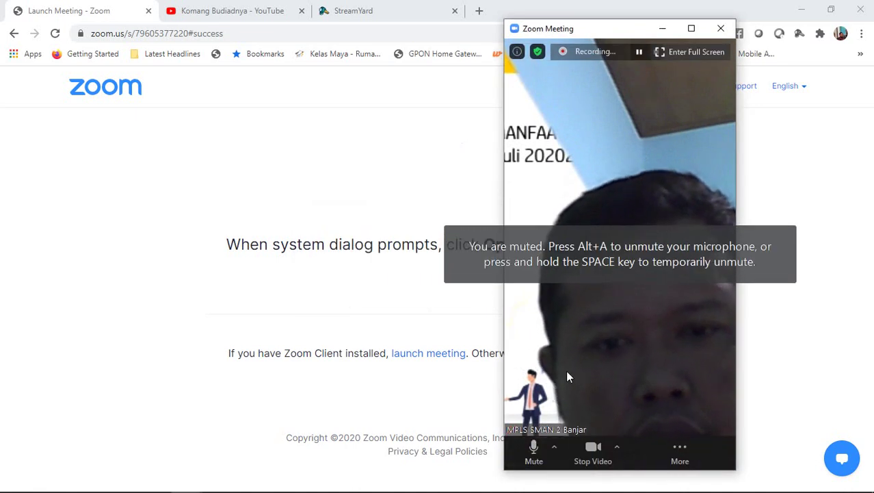
left_click(691, 28)
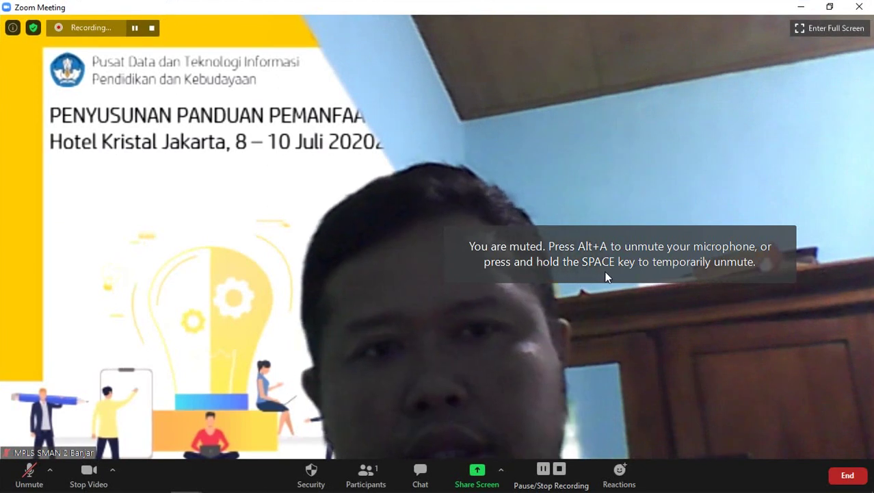
- Apply the park-scene virtual background and close the settings
left_click(33, 32)
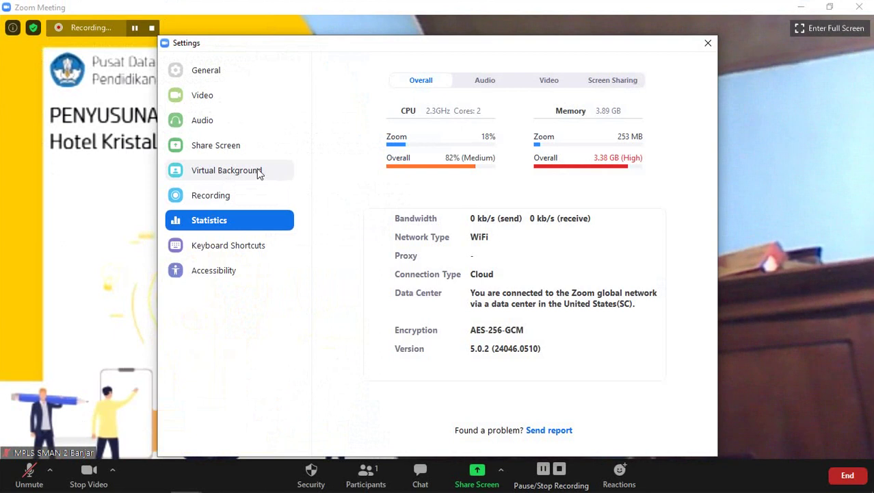
left_click(257, 170)
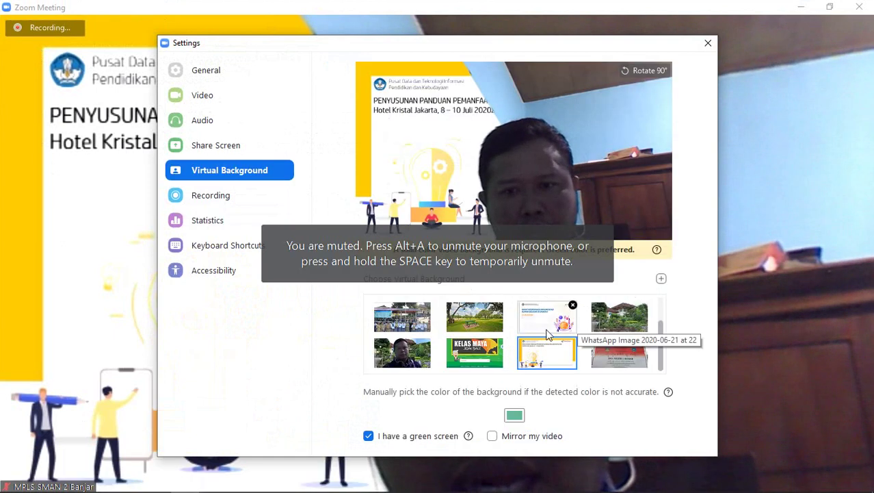
left_click(619, 316)
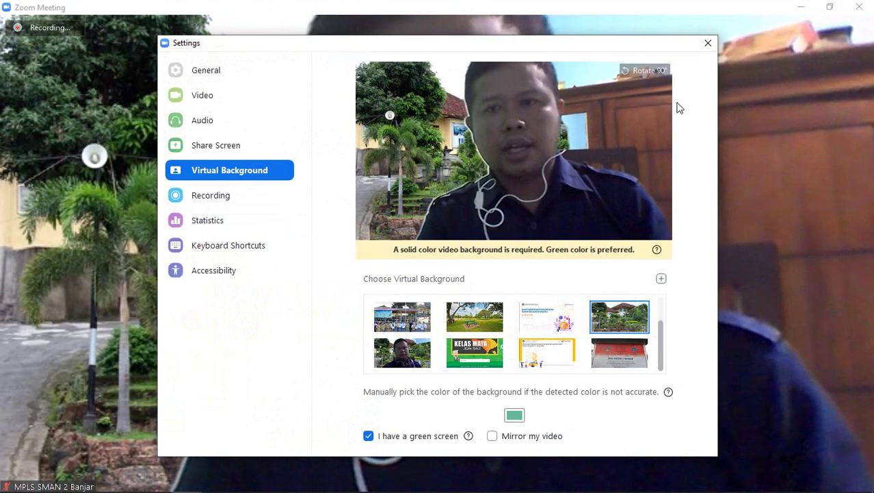
left_click(709, 43)
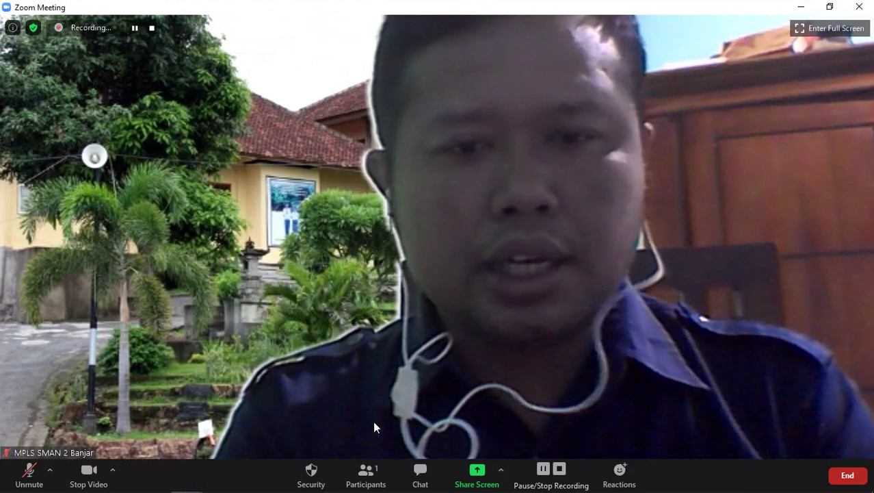
- Share the 'Too and Enough' PowerPoint presentation window to the meeting
left_click(483, 472)
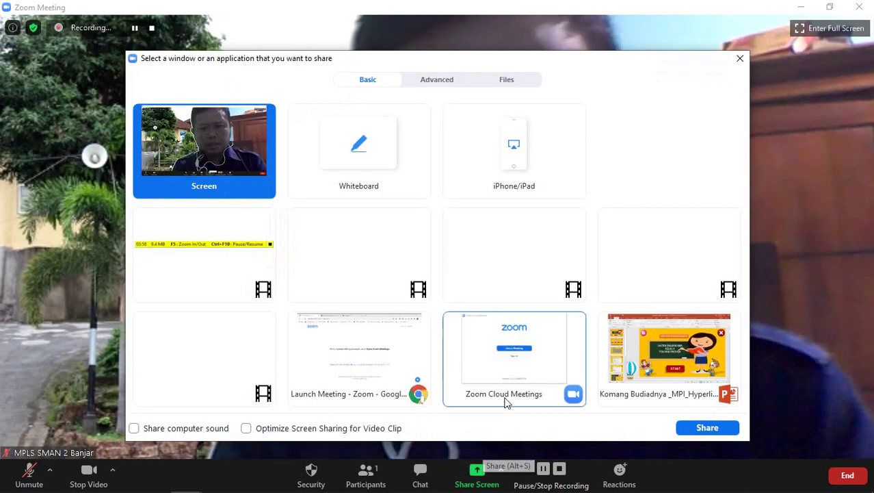
left_click(630, 368)
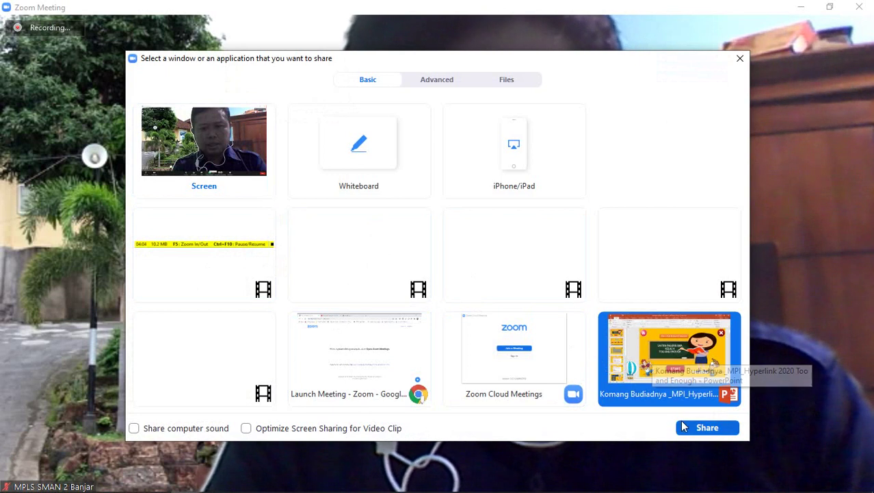
left_click(691, 429)
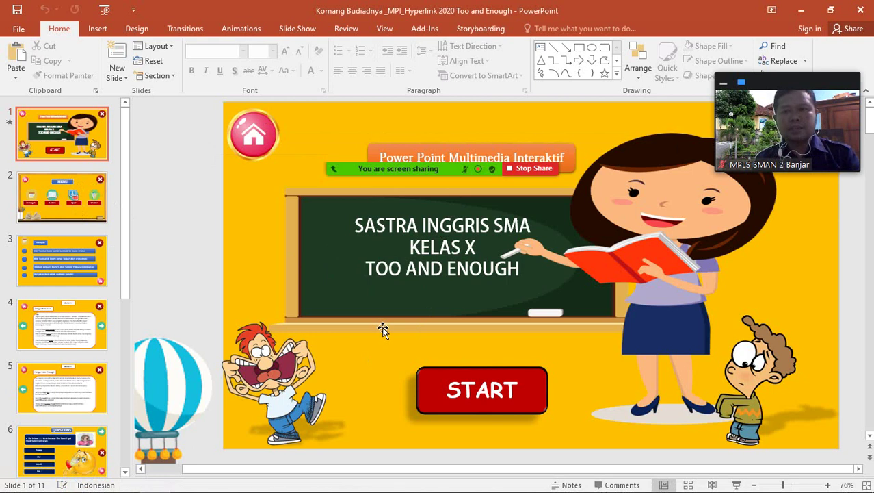
- Return to StreamYard's broadcasts page in Chrome, move the meeting video lower, and begin a new broadcast
mouse_move(7, 487)
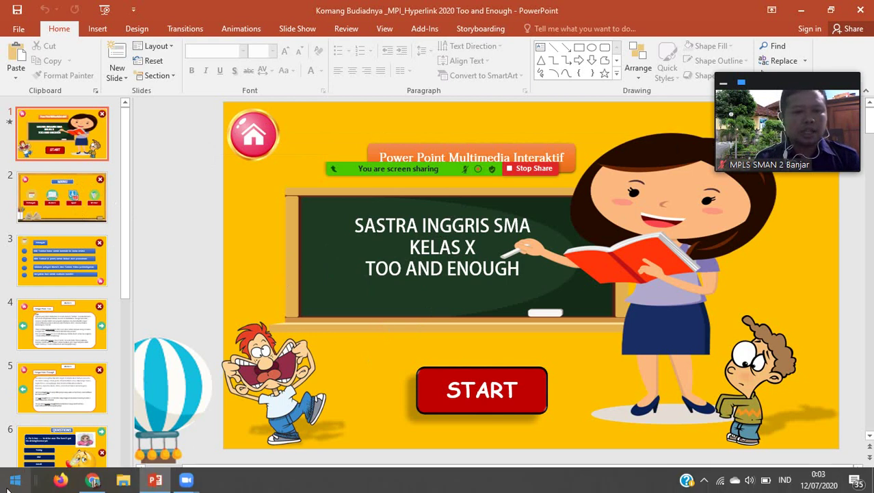
left_click(92, 479)
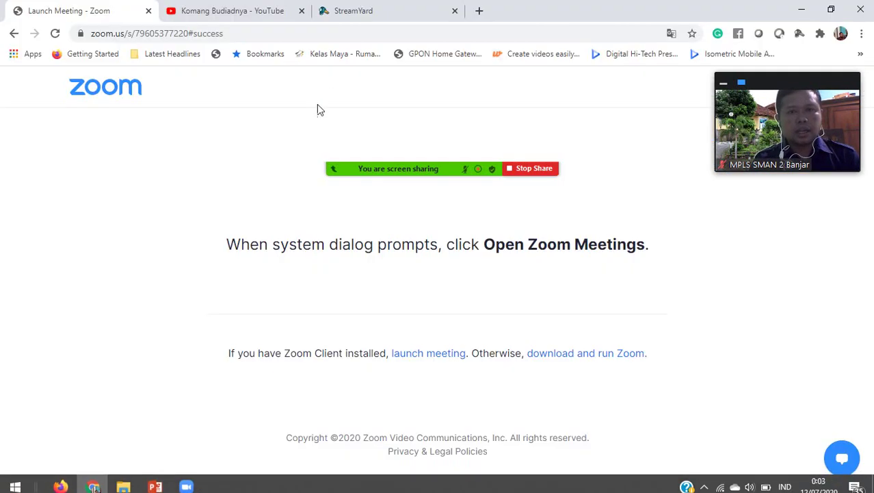
left_click(353, 11)
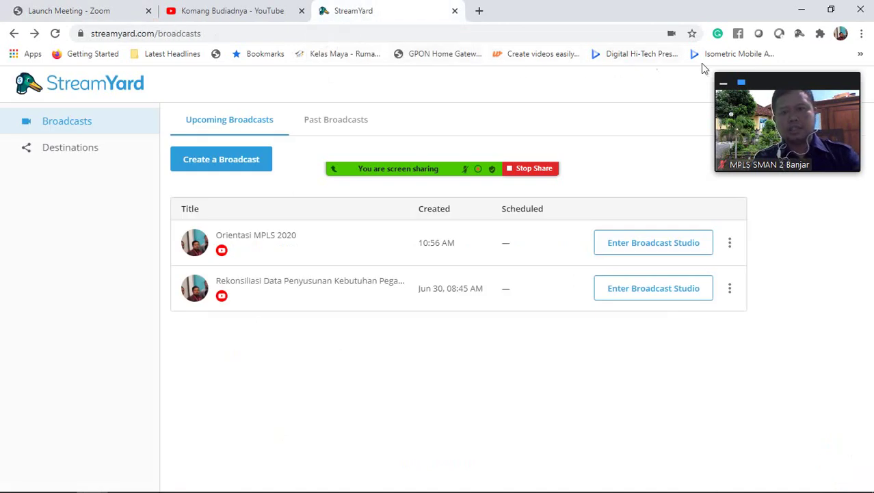
left_click_drag(760, 76, 732, 233)
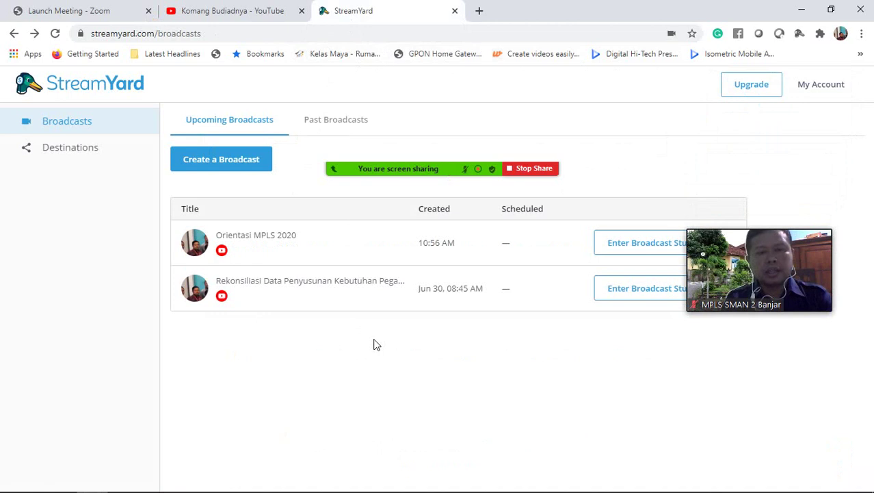
left_click(233, 165)
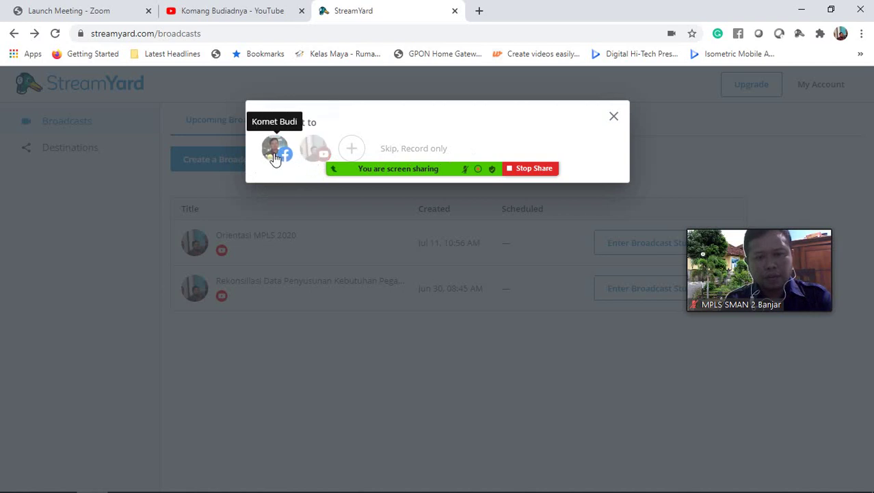
- Create a YouTube broadcast with title and description 'MPLS 2020 hari Pertama'
left_click(314, 151)
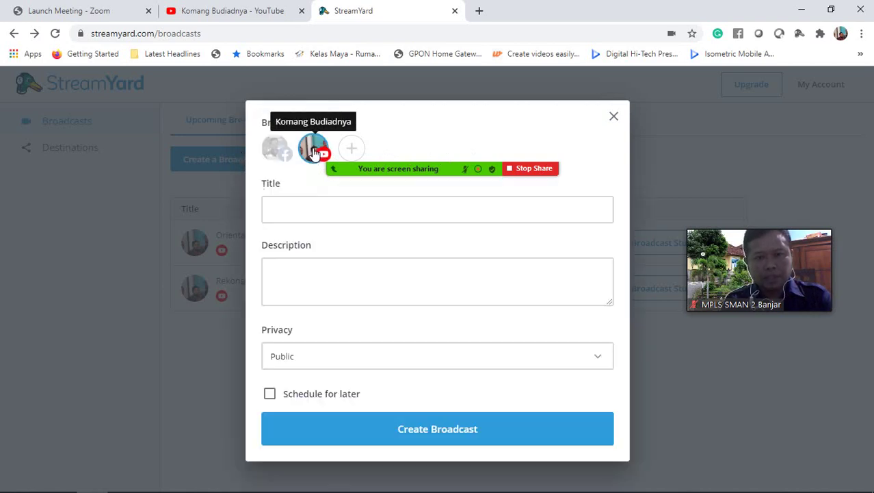
left_click(304, 204)
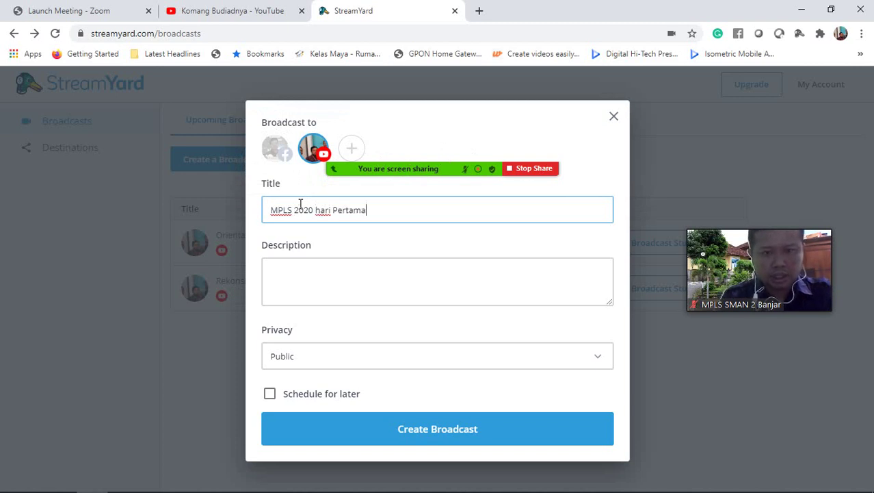
left_click_drag(367, 210, 266, 207)
key("ctrl+c")
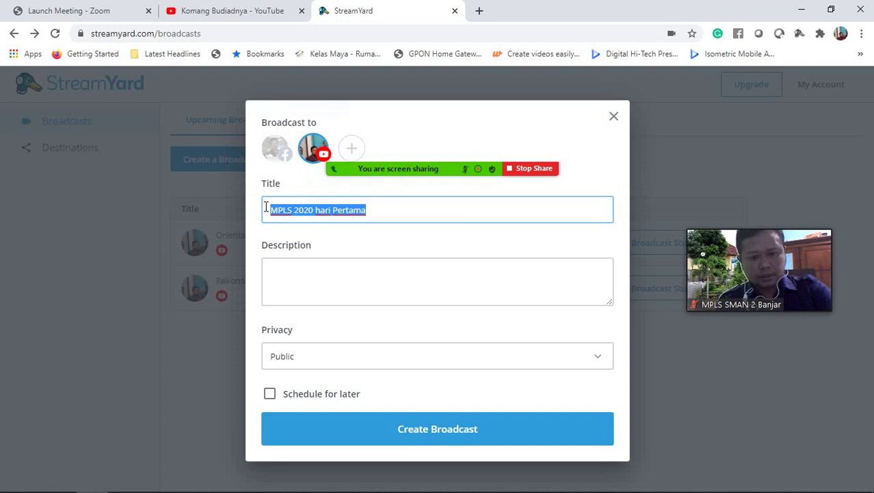
left_click(301, 276)
key("ctrl+v")
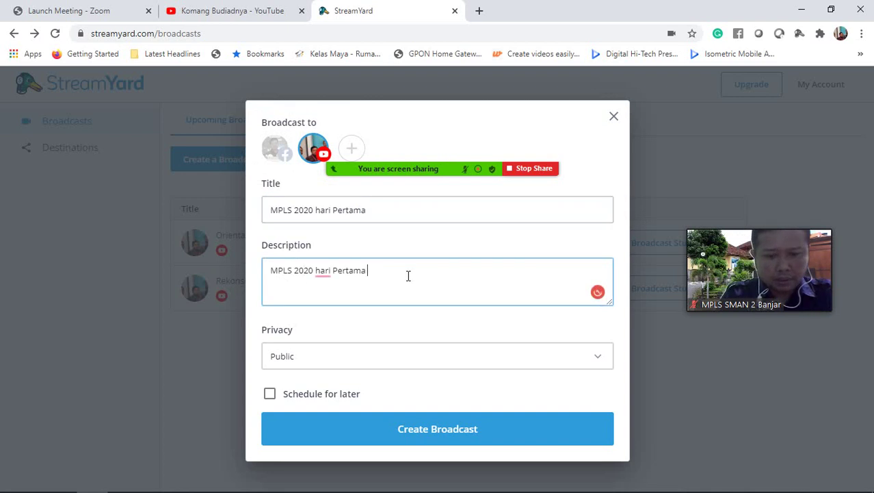
left_click(410, 429)
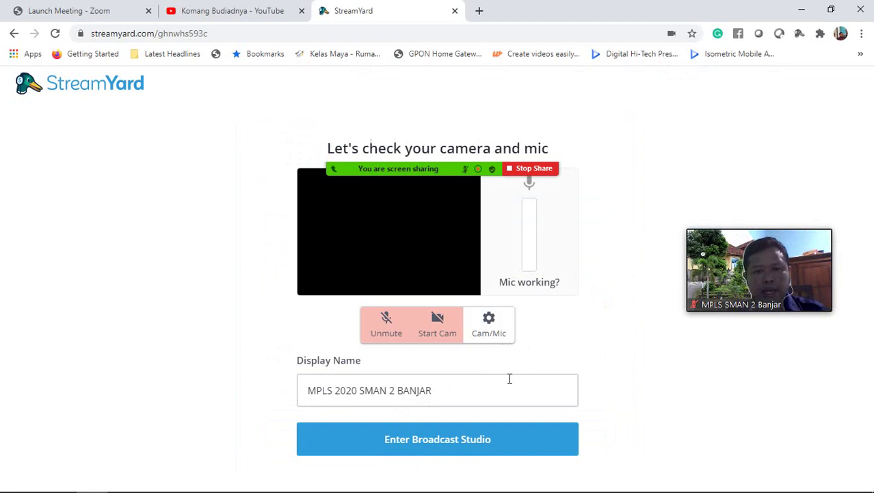
- Enter the broadcast studio from the camera and mic check page
left_click(449, 452)
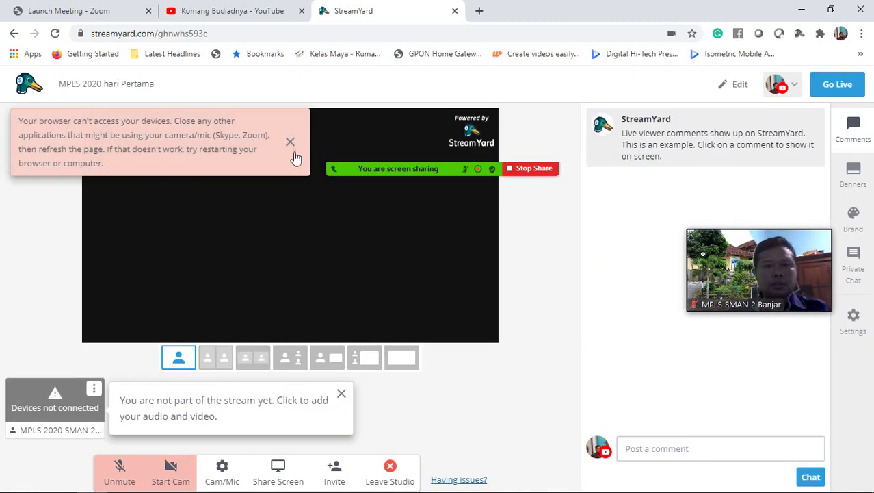
- Dismiss the studio notices, switch to the person-plus-screen layout, and open the Banners list
left_click(290, 142)
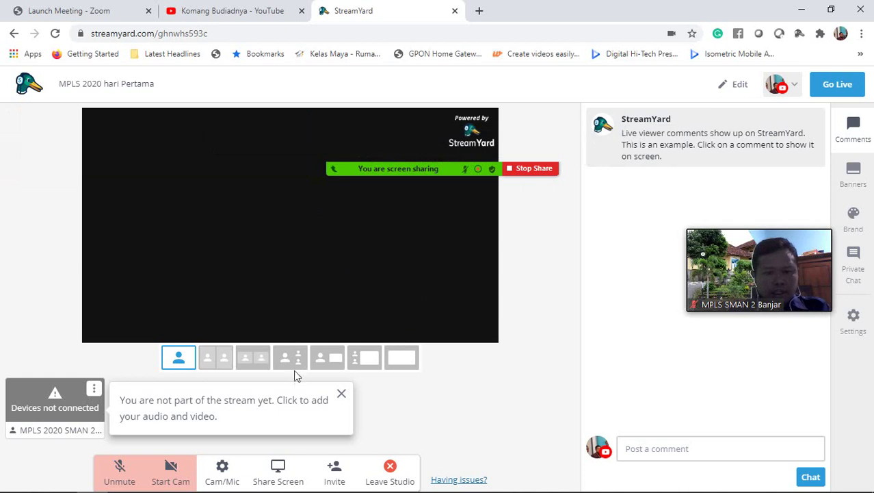
left_click(342, 392)
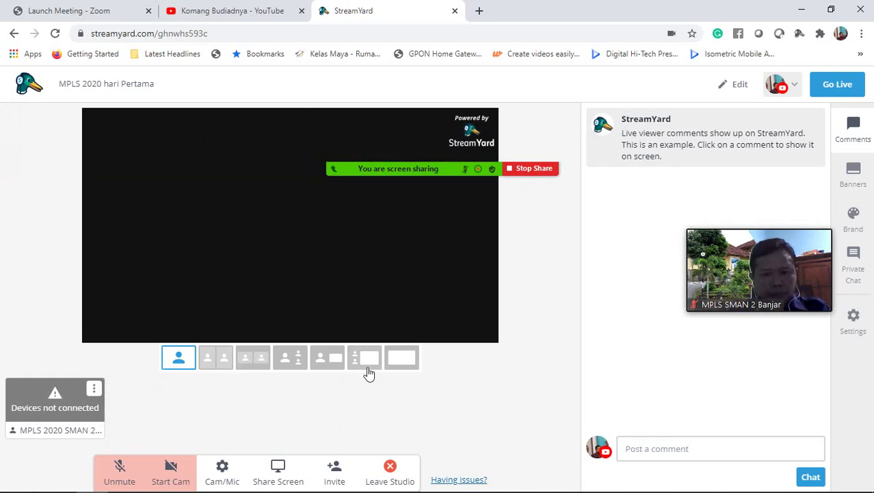
left_click(401, 359)
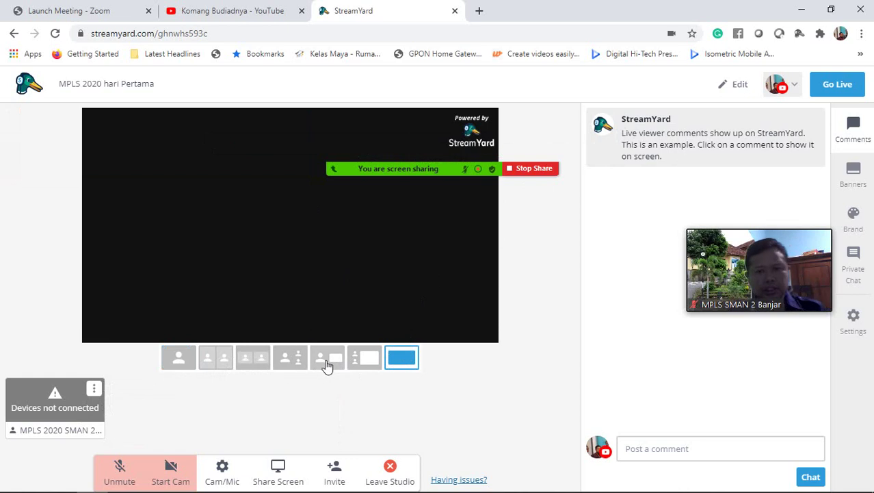
left_click(327, 361)
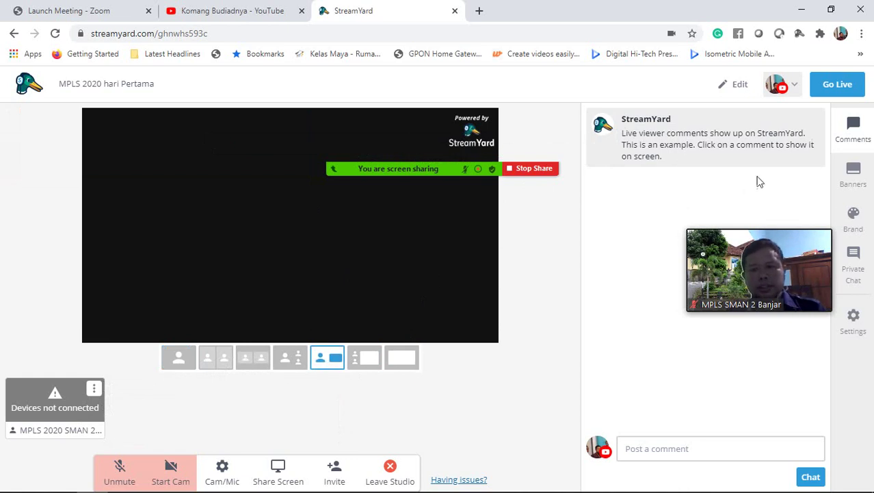
left_click(853, 174)
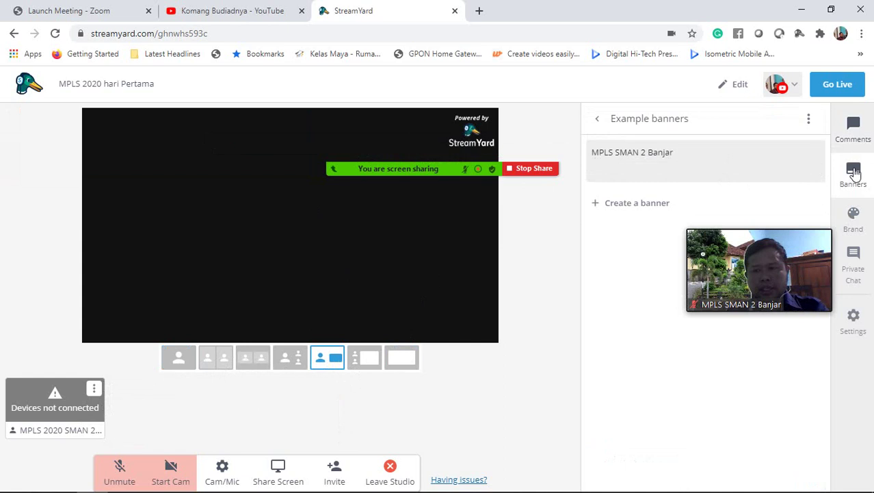
- Show the 'MPLS SMAN 2 Banjar' banner on stream and clear the device-access warning
mouse_move(667, 164)
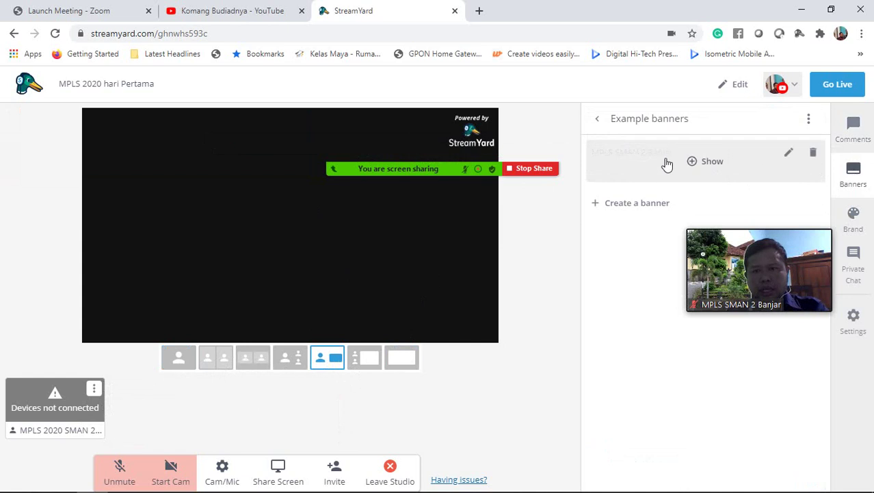
left_click(712, 165)
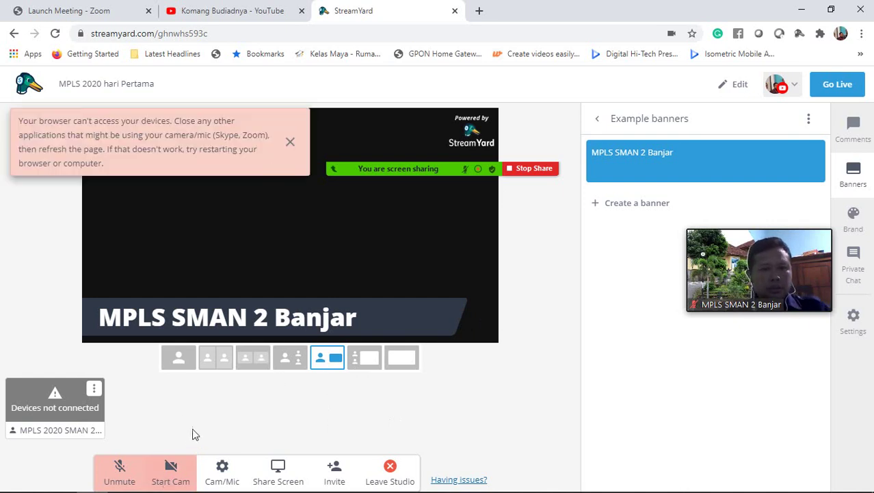
left_click(290, 142)
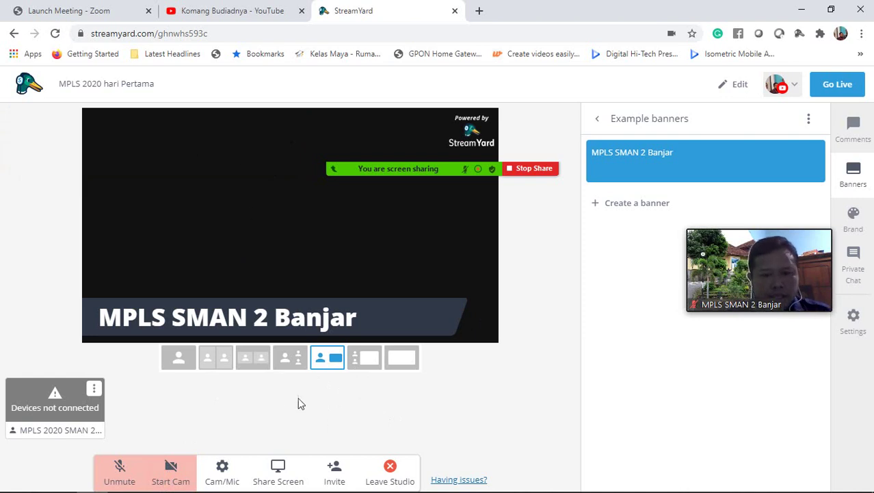
- Share the entire screen into the StreamYard studio
left_click(276, 471)
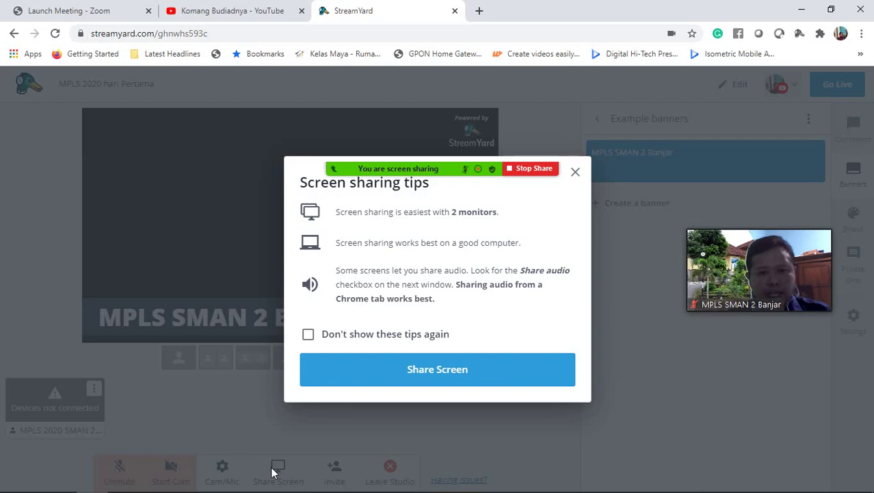
left_click(404, 373)
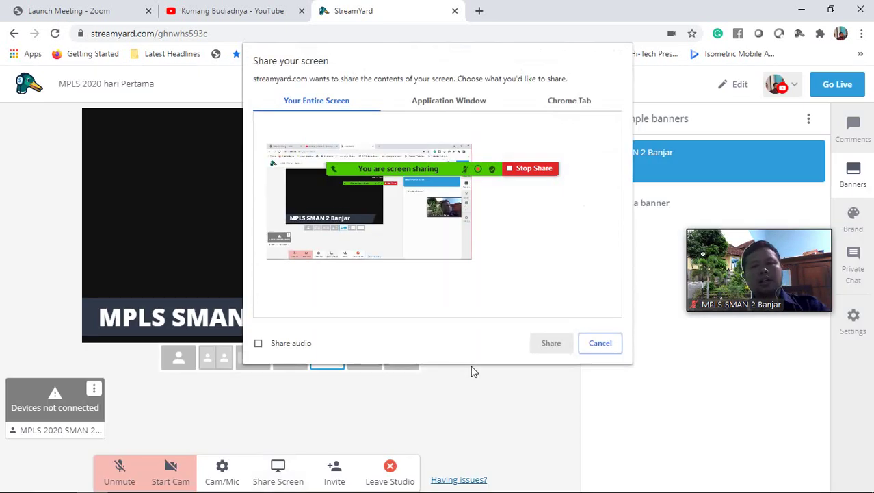
left_click(405, 231)
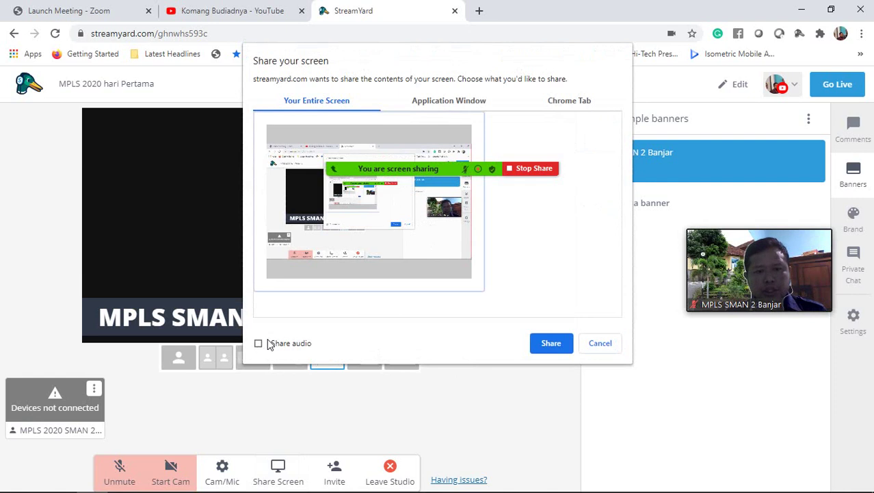
double_click(331, 270)
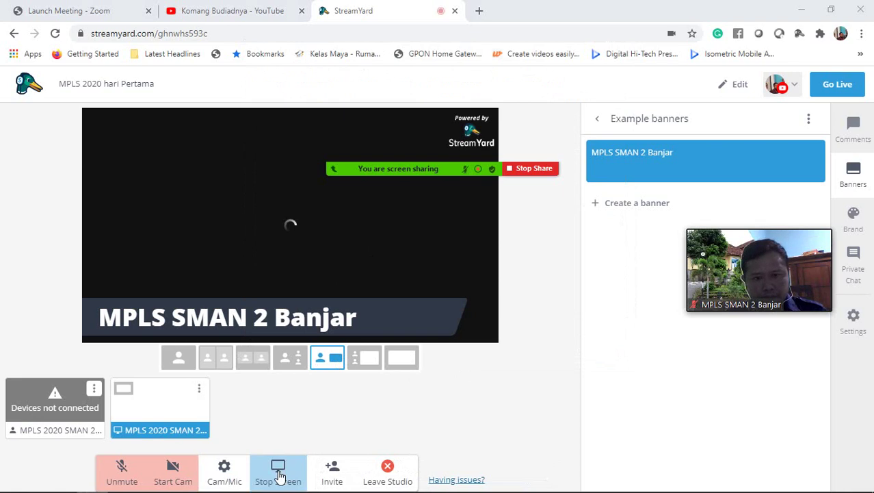
- Restart the entire-screen share, this time including the computer's audio
left_click(280, 469)
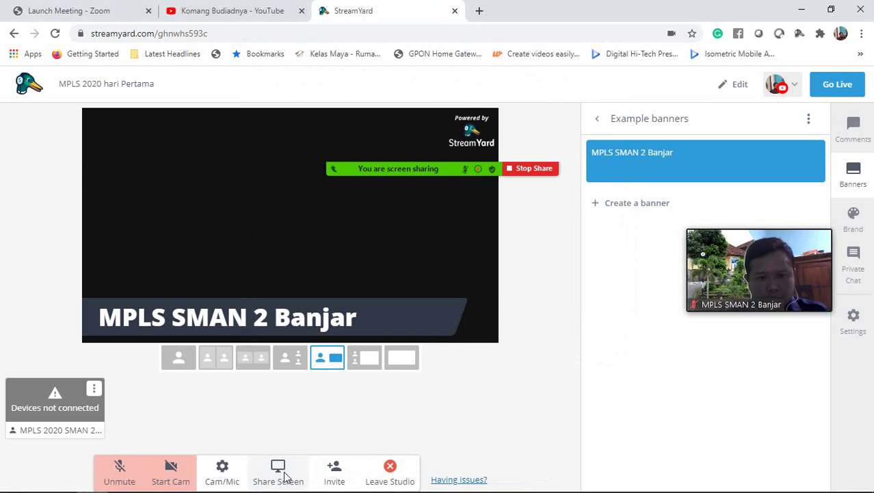
left_click(286, 477)
left_click(393, 375)
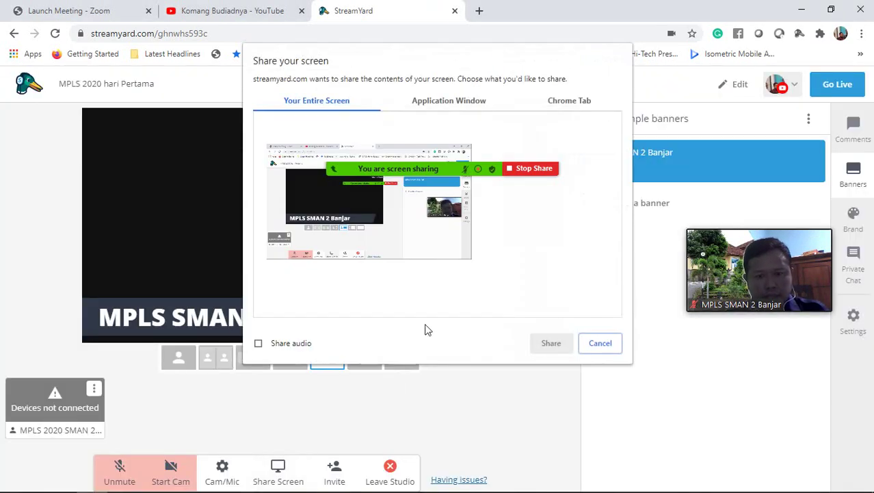
left_click(304, 255)
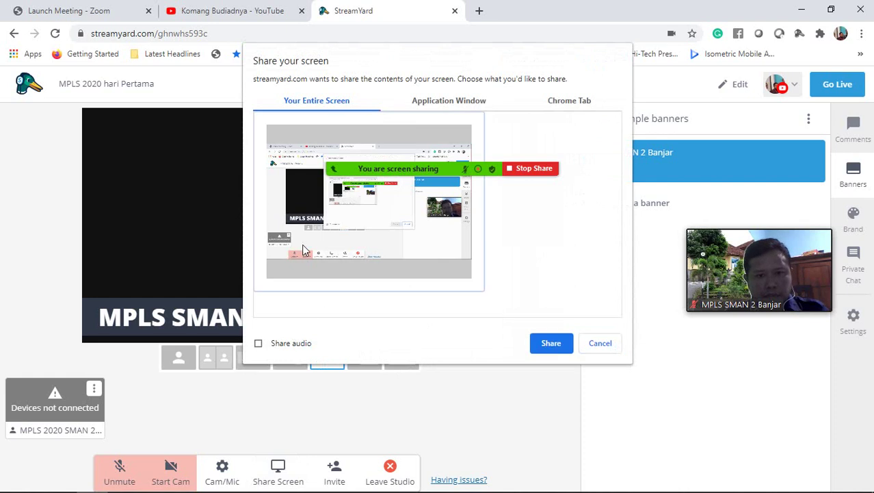
left_click(259, 344)
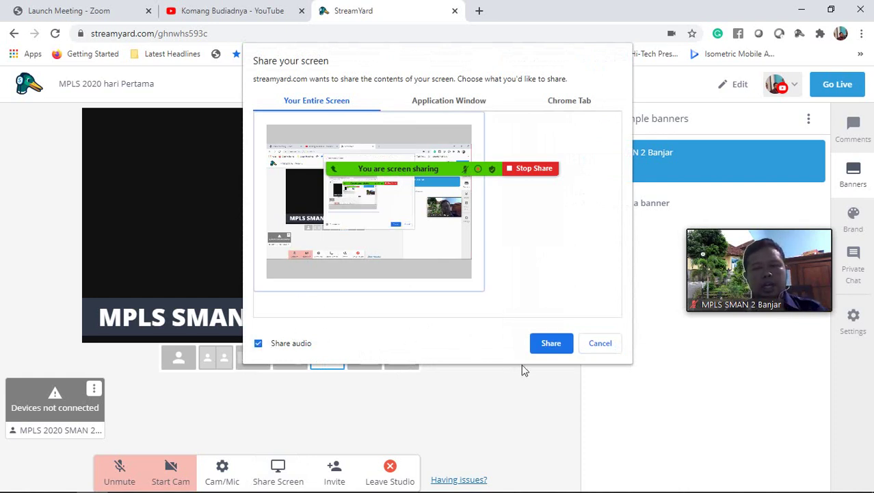
left_click(552, 342)
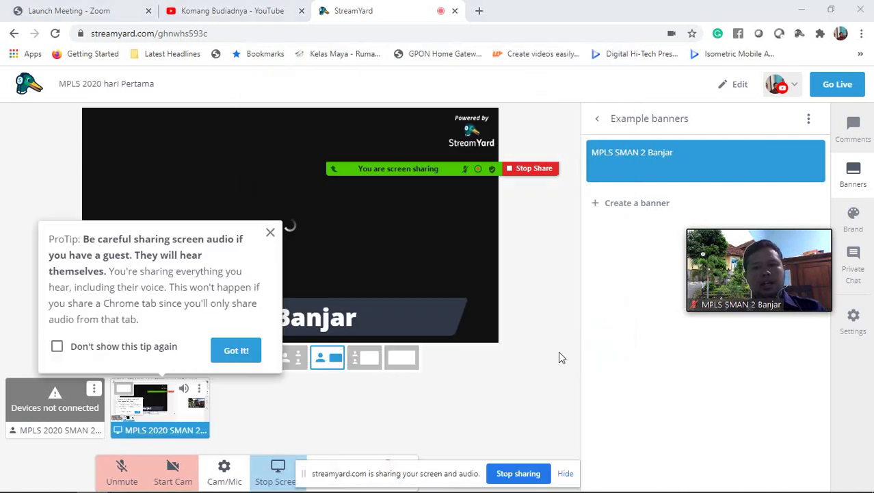
- Dismiss the screen-audio tip, take the StreamYard broadcast live, and switch to the YouTube tab
left_click(235, 348)
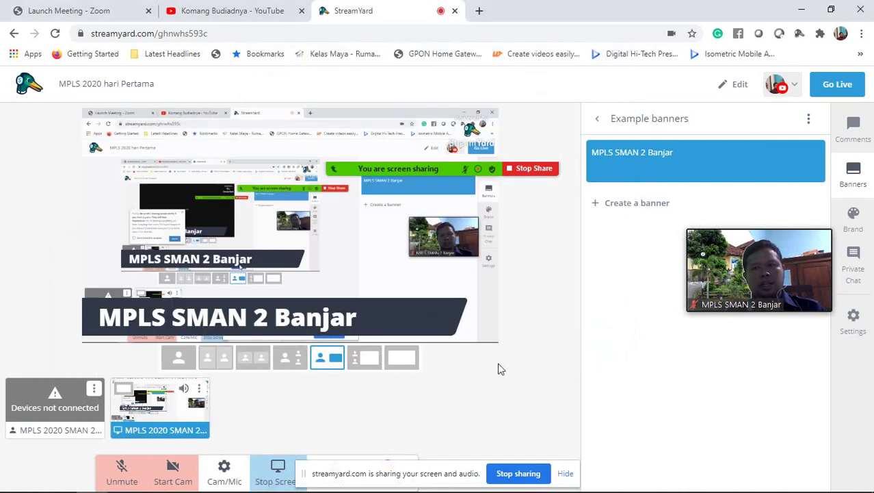
left_click(831, 97)
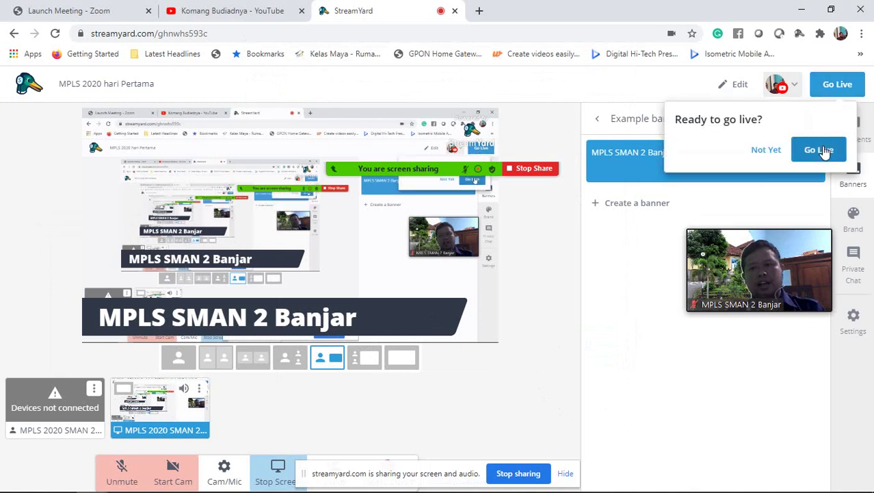
left_click(825, 151)
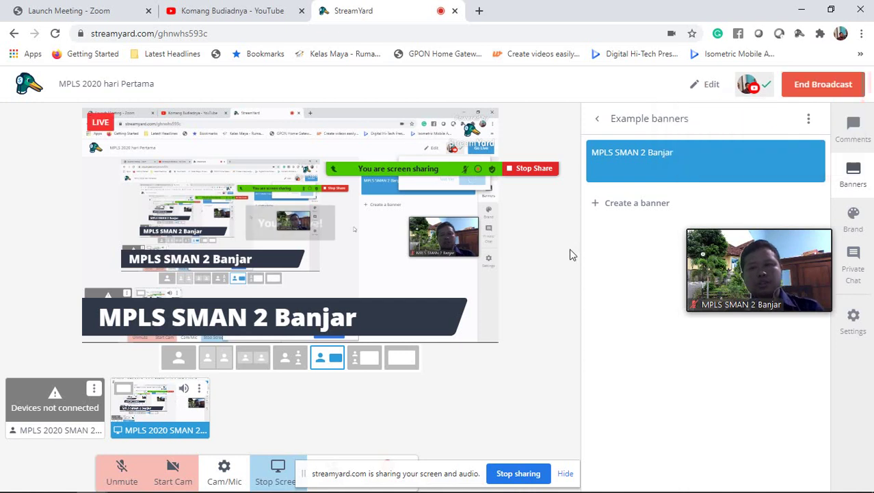
left_click(220, 12)
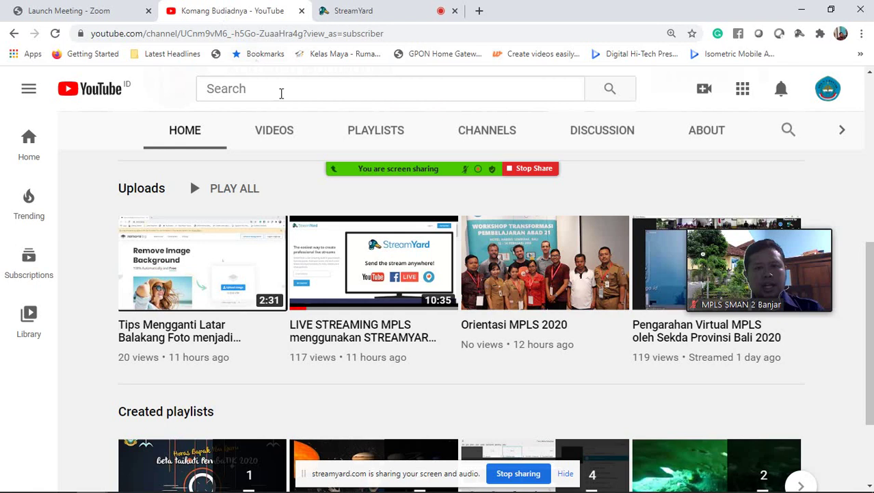
- Search YouTube for the presenter's channel and scan its latest uploads in the results
left_click(829, 91)
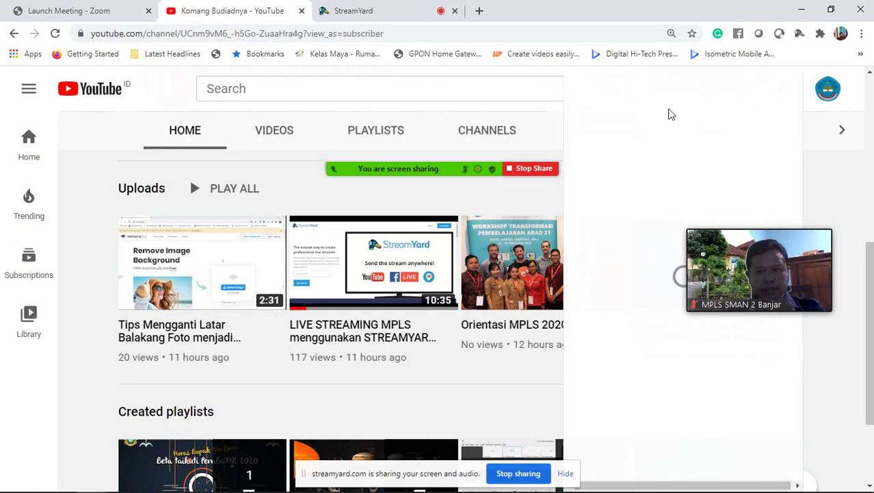
left_click(414, 91)
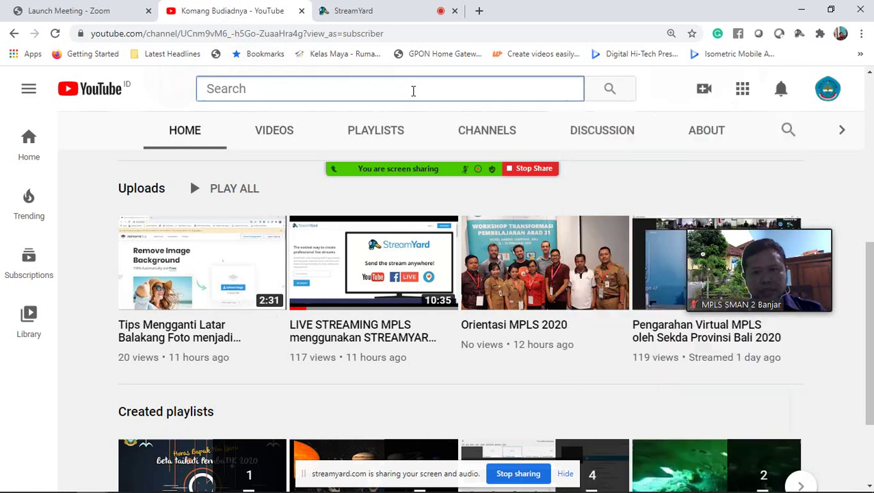
type("koman")
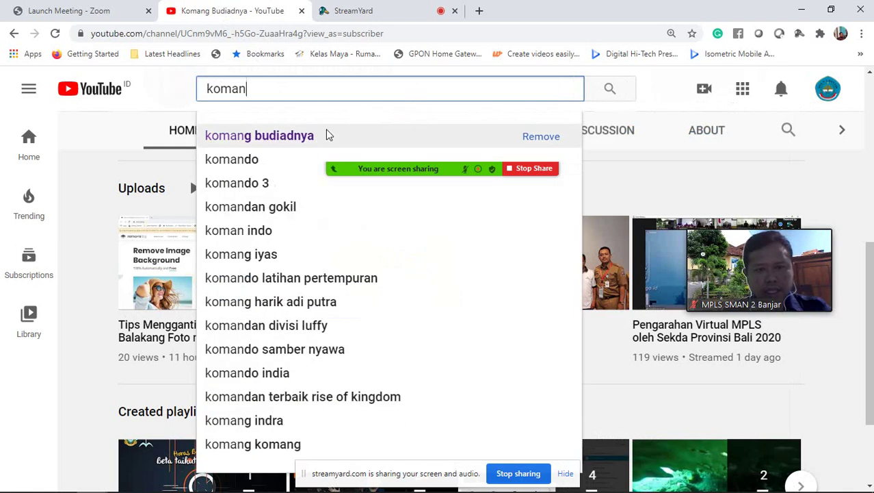
left_click(328, 135)
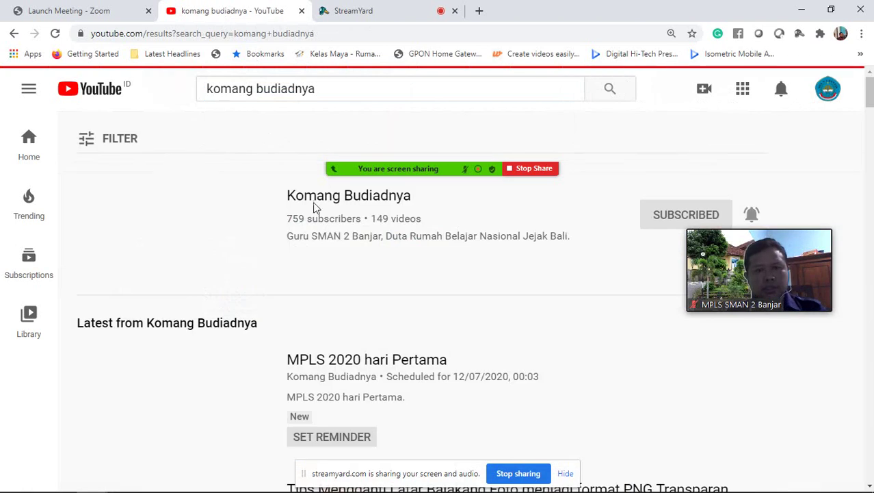
scroll(328, 336, "down", 1)
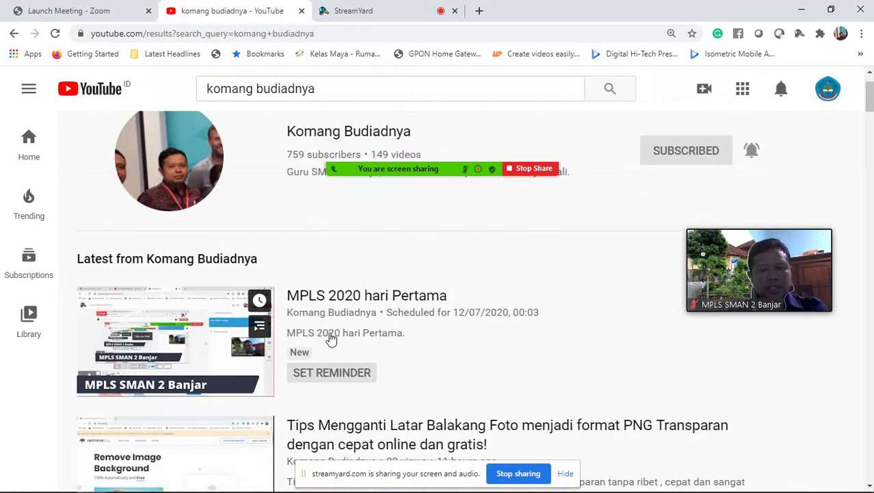
scroll(308, 330, "down", 1)
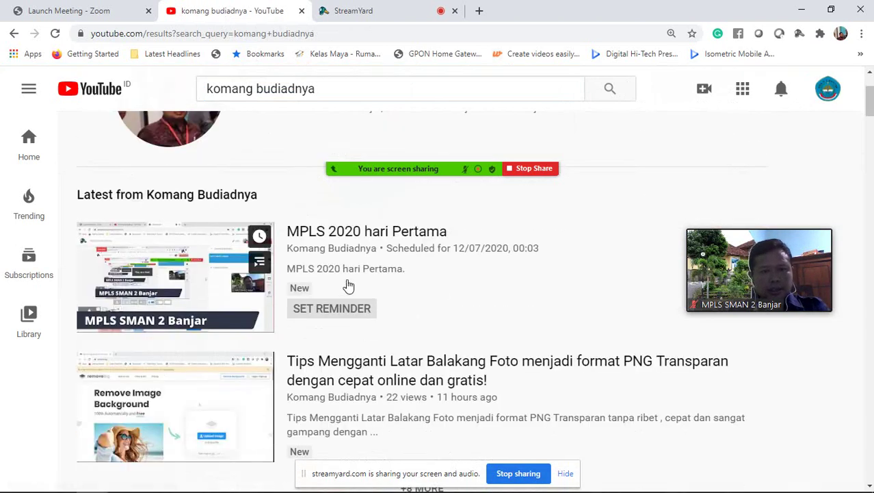
scroll(377, 271, "up", 1)
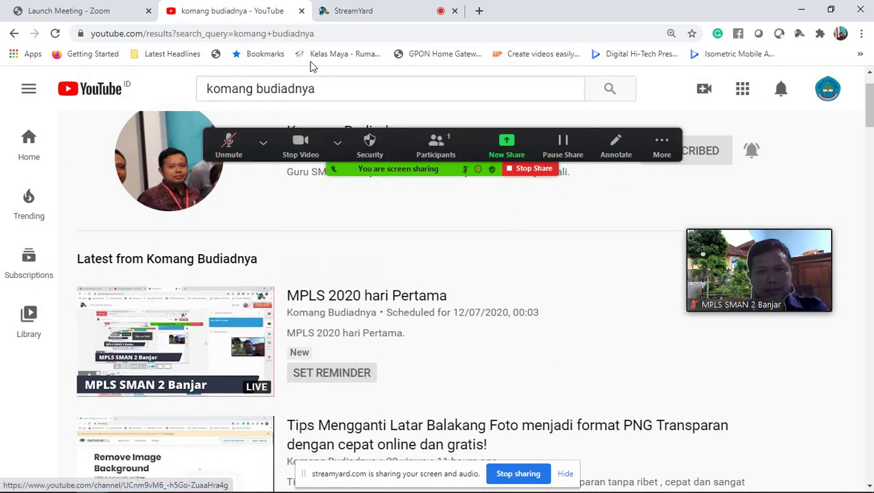
- Check the Zoom meeting page, then return to the YouTube search results
left_click(87, 13)
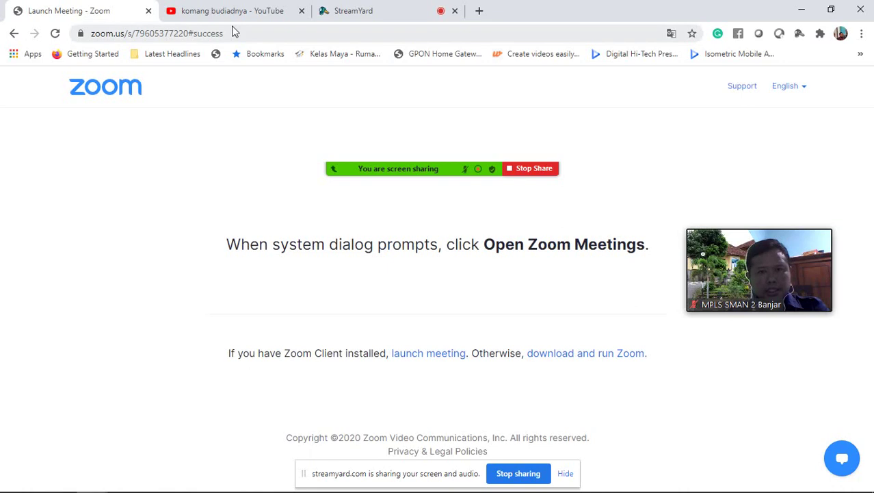
left_click(159, 481)
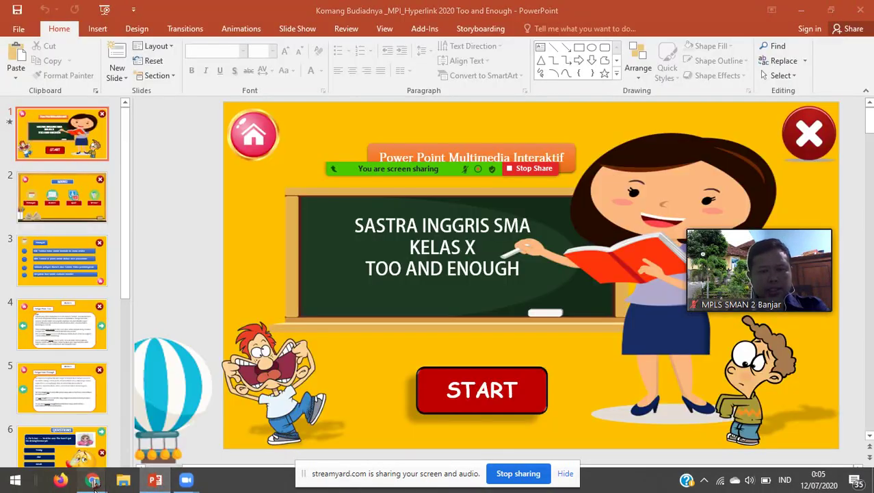
mouse_move(95, 482)
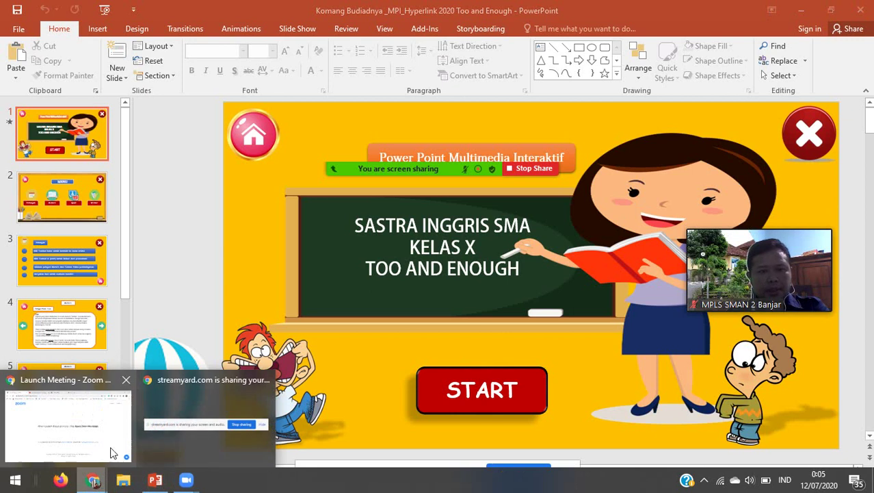
left_click(111, 448)
left_click(246, 14)
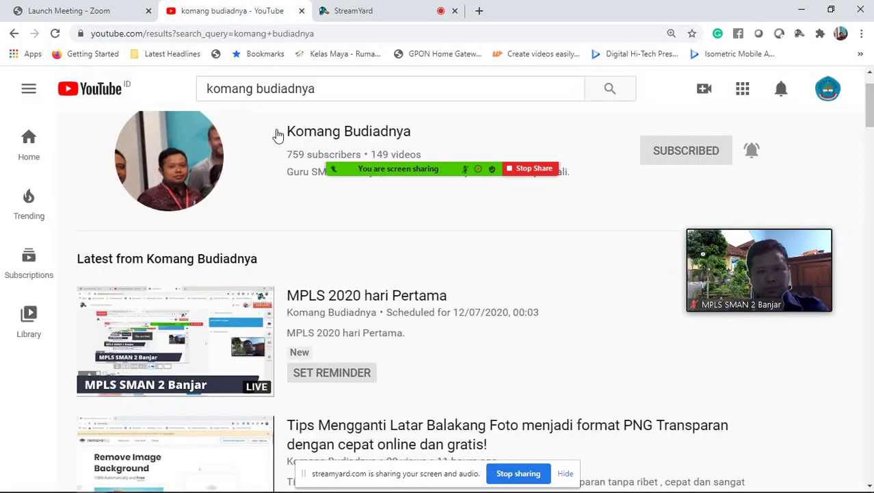
- Watch the 'MPLS 2020 hari Pertama' live stream and its chat, then return to StreamYard
left_click(202, 337)
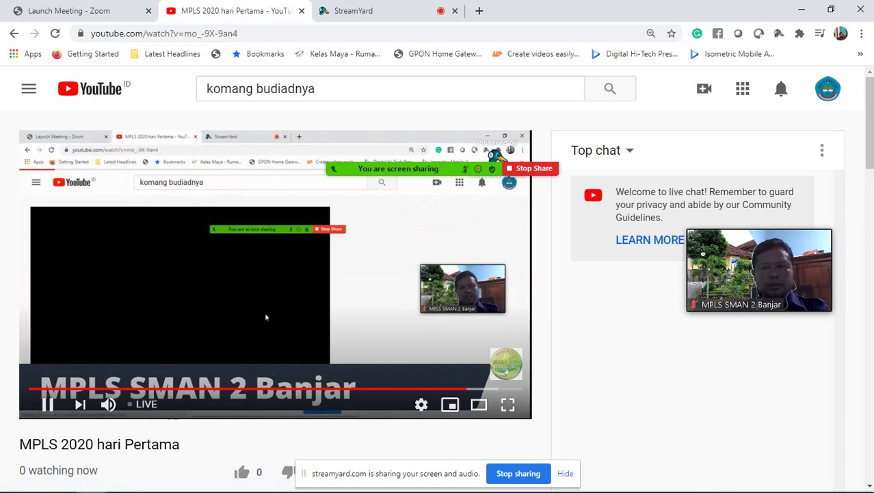
scroll(871, 162, "down", 3)
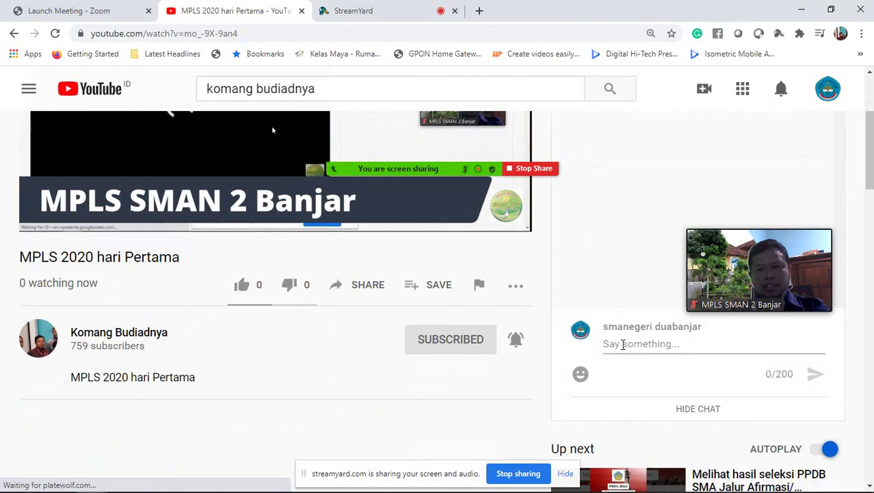
left_click(623, 344)
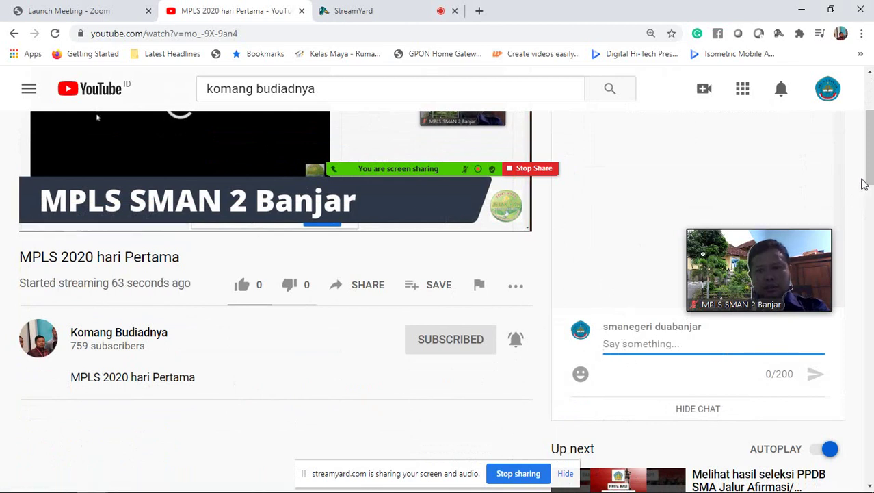
left_click_drag(867, 182, 871, 136)
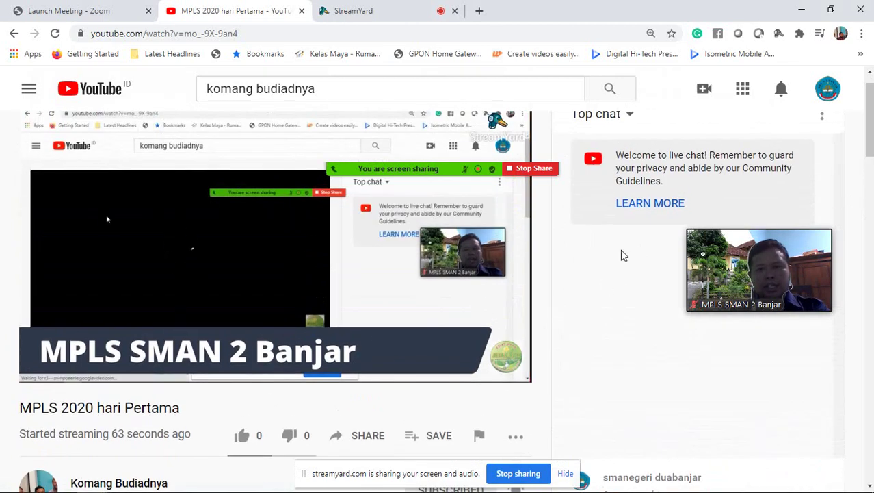
mouse_move(295, 230)
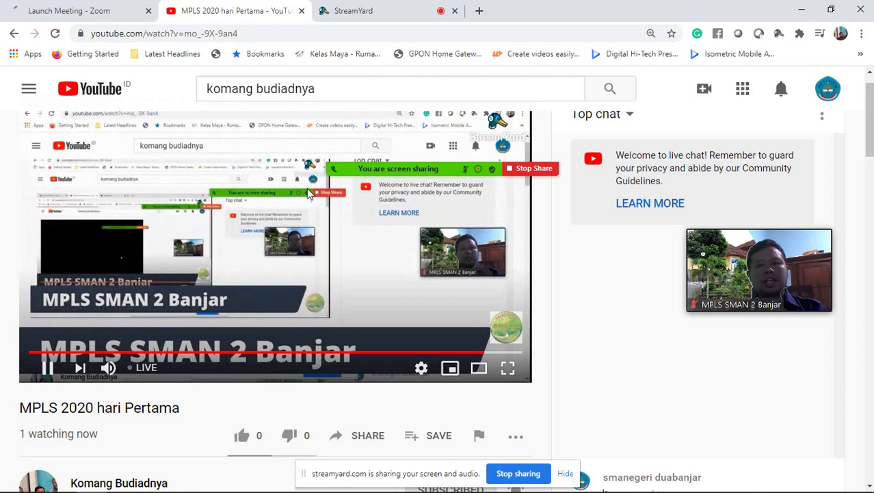
mouse_move(357, 171)
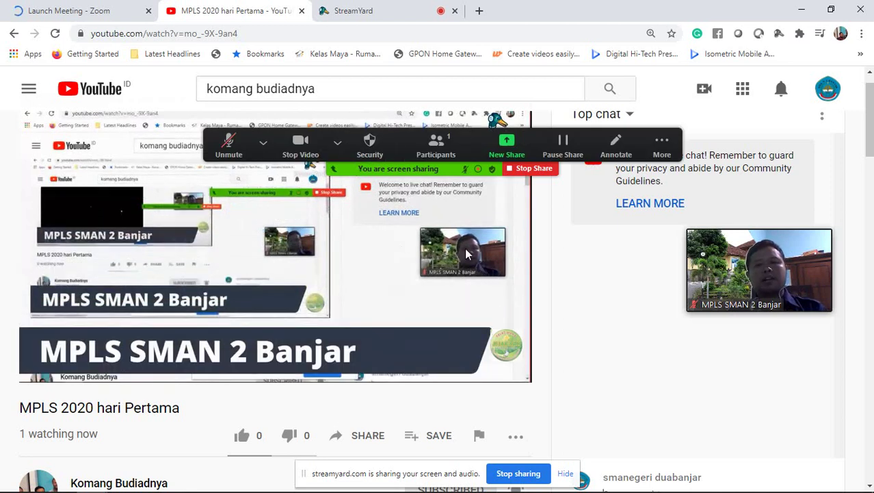
mouse_move(507, 258)
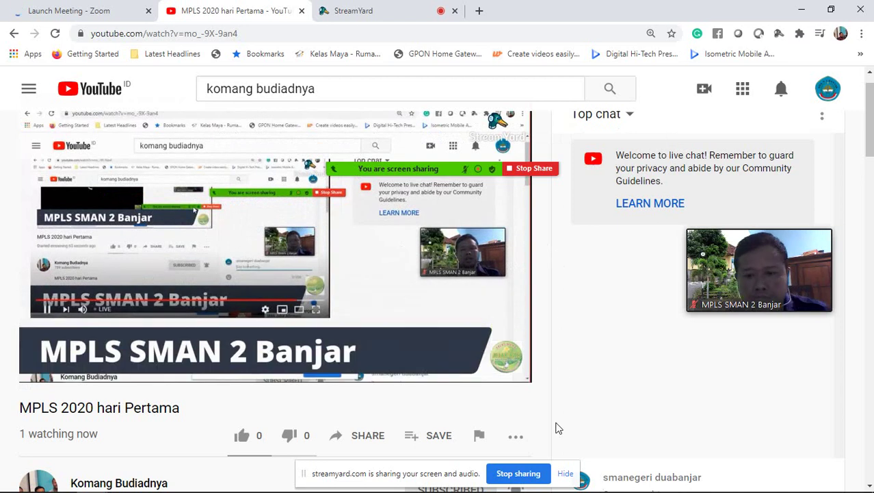
left_click(355, 8)
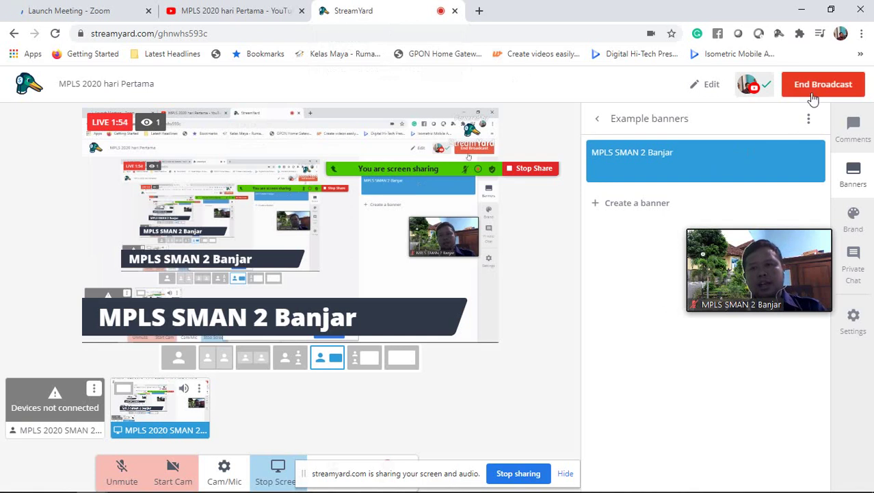
- End the StreamYard broadcast, dismiss the ended notice, and close the StreamYard tab
left_click(815, 91)
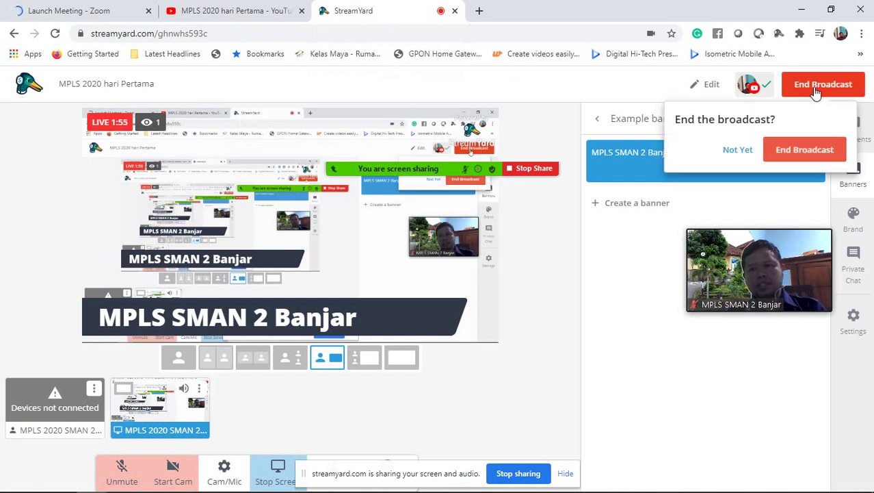
left_click(812, 150)
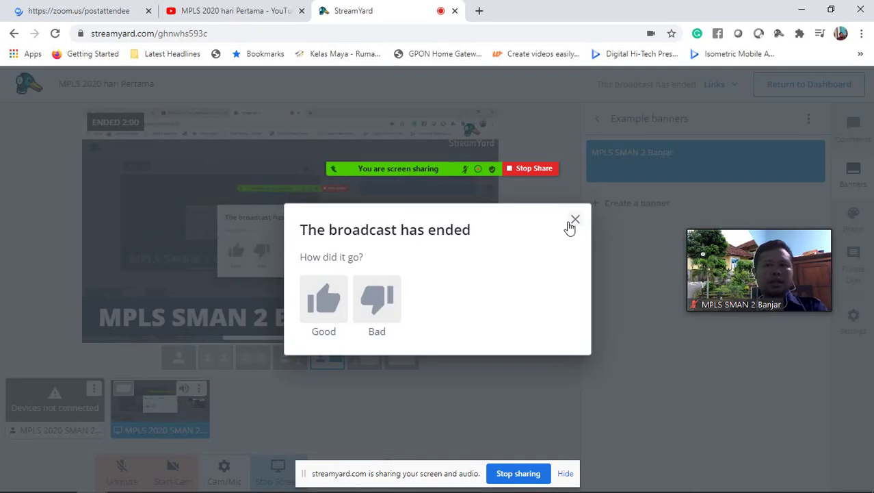
left_click(574, 220)
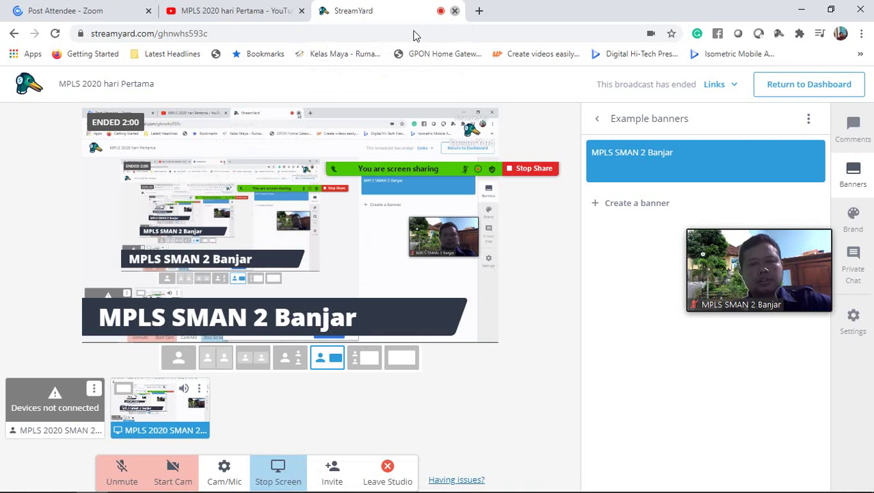
key("ctrl+w")
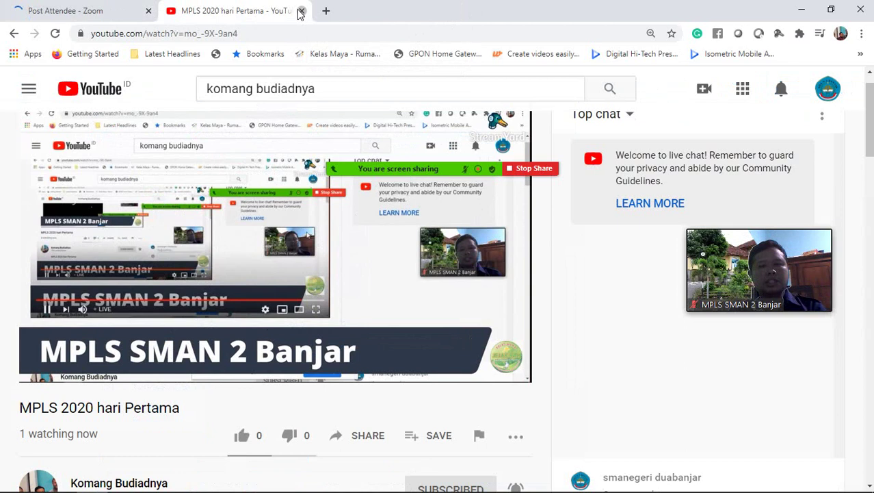
- Close the YouTube stream tab and reveal the hidden system tray icons
key("ctrl+w")
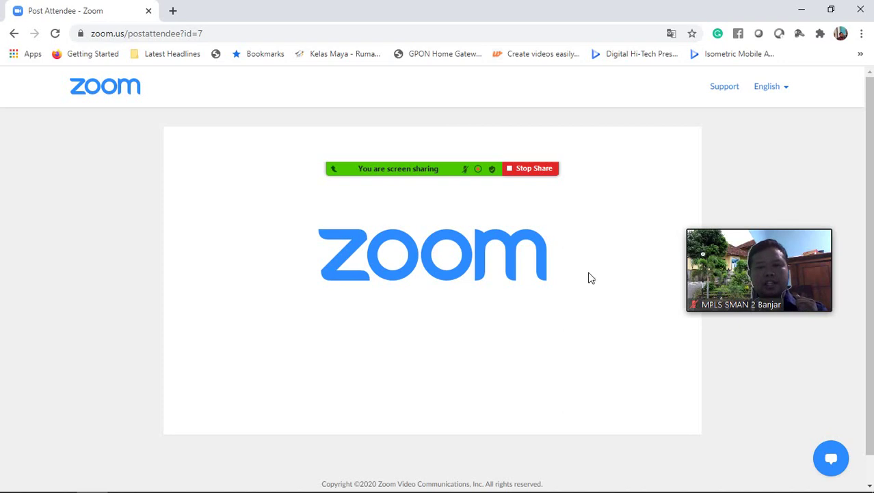
mouse_move(578, 489)
left_click(706, 480)
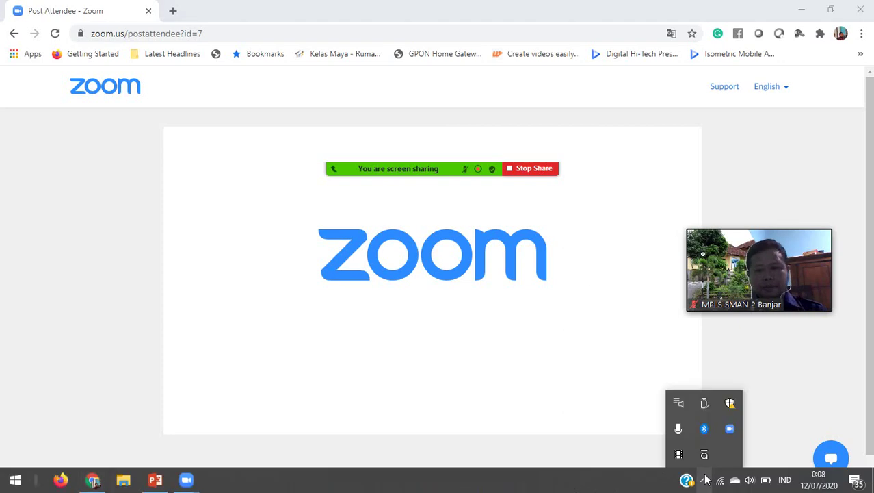